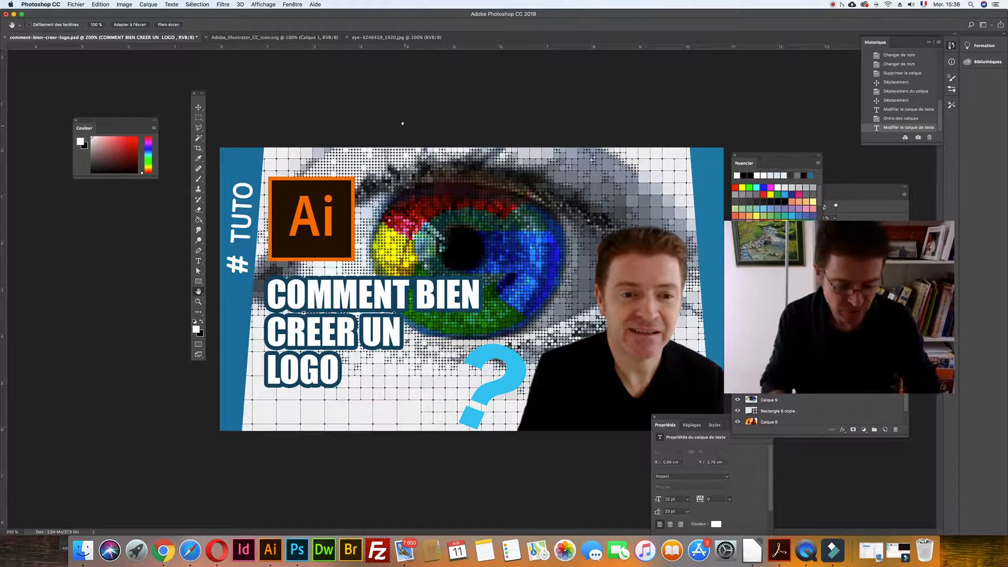
- View the thumbnail at 100 % and check its pixel dimensions in the Image Size dialog without changing anything
key(super+1)
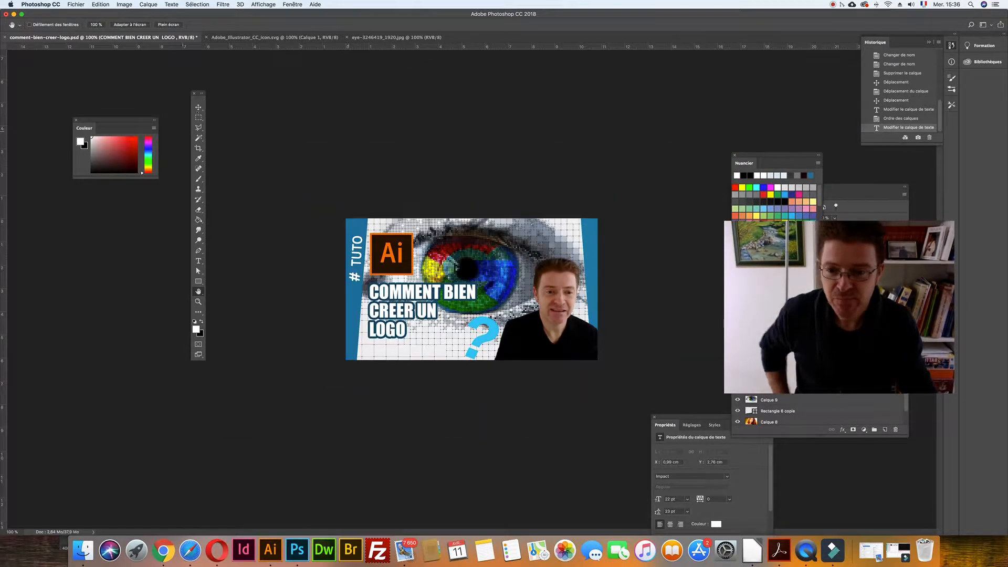
click(201, 106)
click(347, 138)
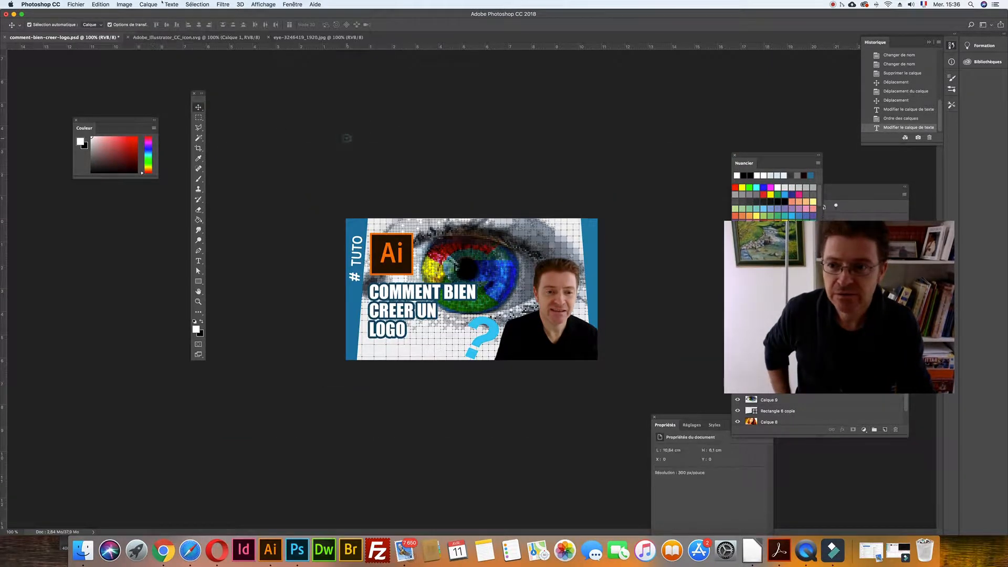
click(125, 4)
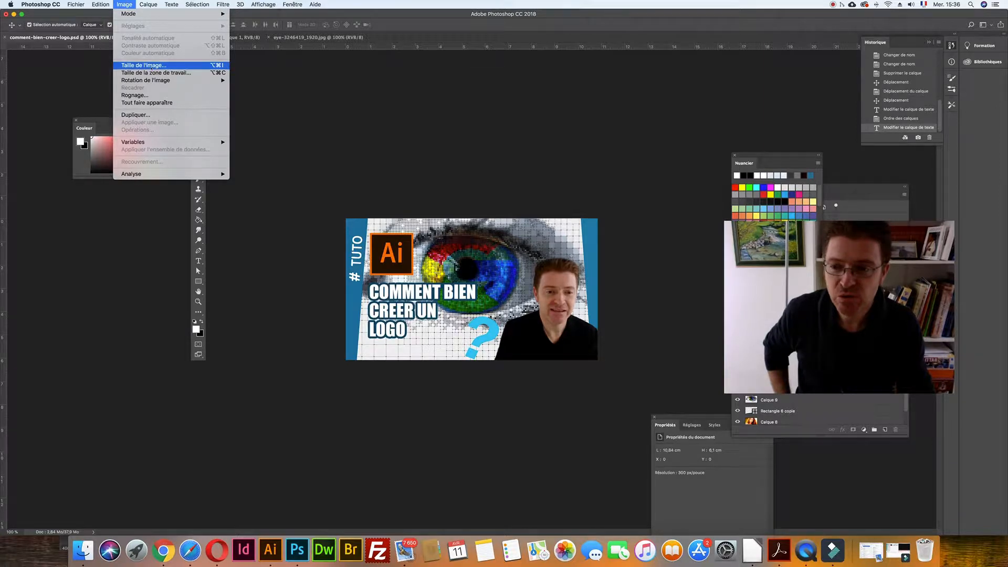
click(151, 65)
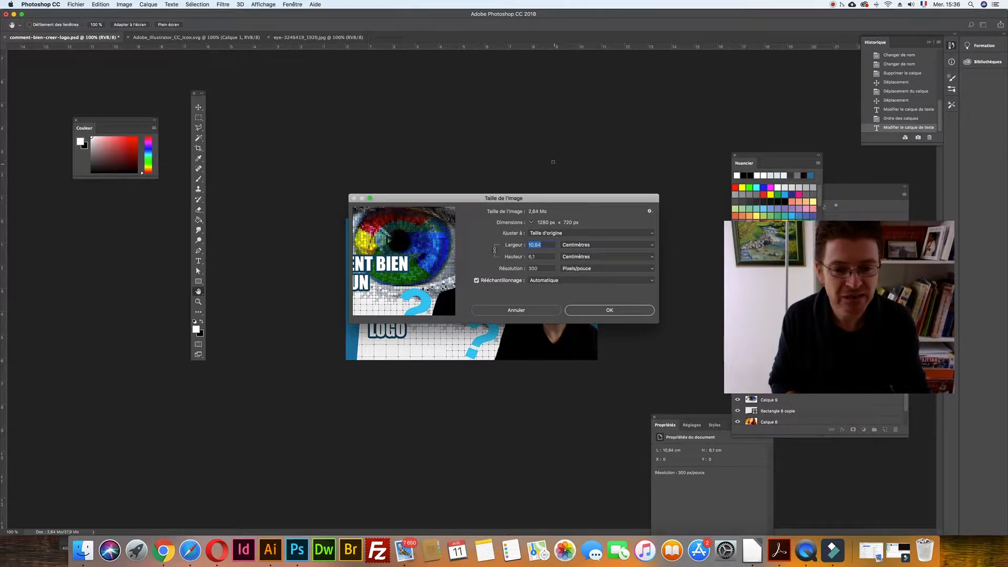
click(522, 307)
key(z)
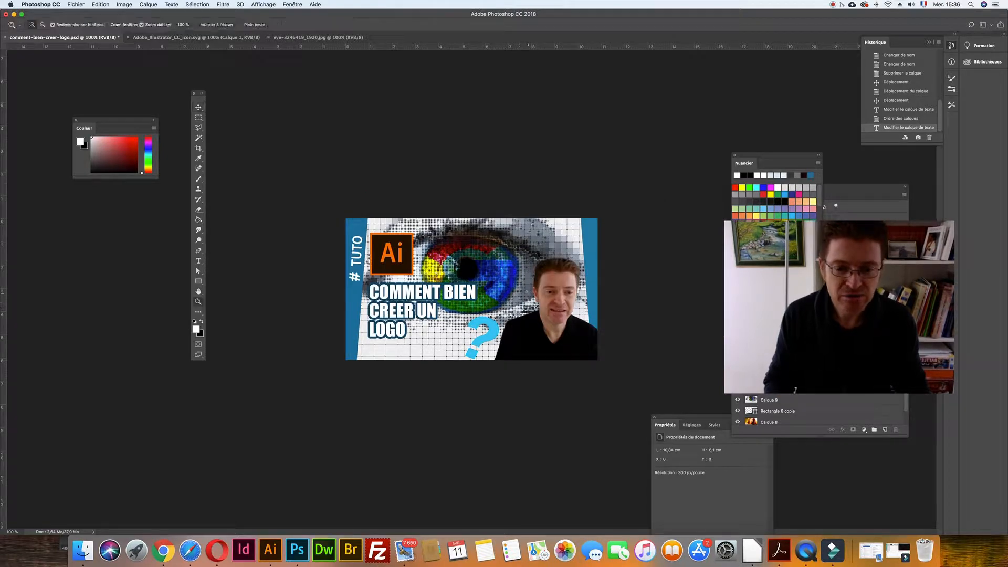
click(526, 291)
key(super+minus)
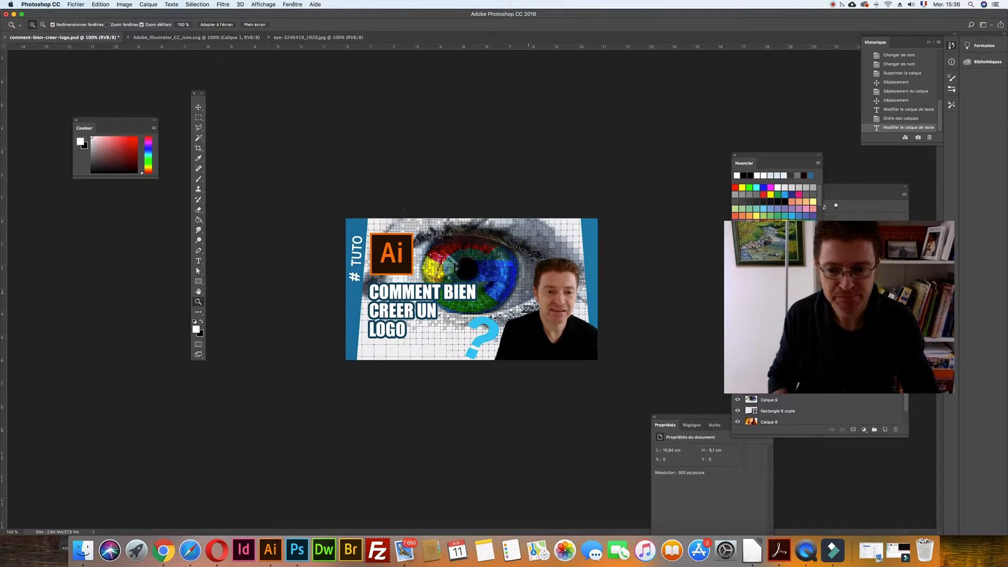
- Place the Layers panel beside the tool palette and make it narrower and taller to show the whole layer list
key(v)
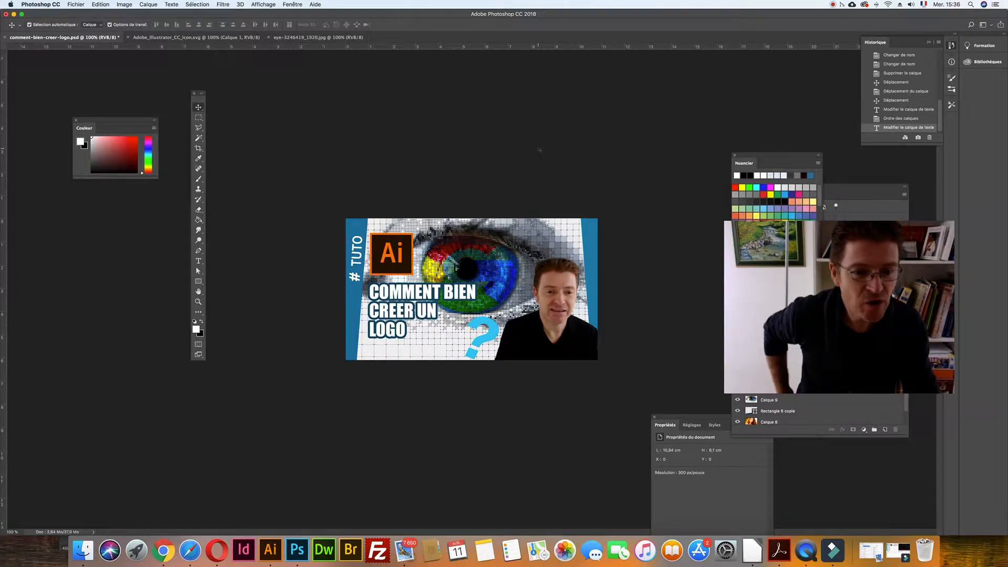
drag(860, 186, 182, 167)
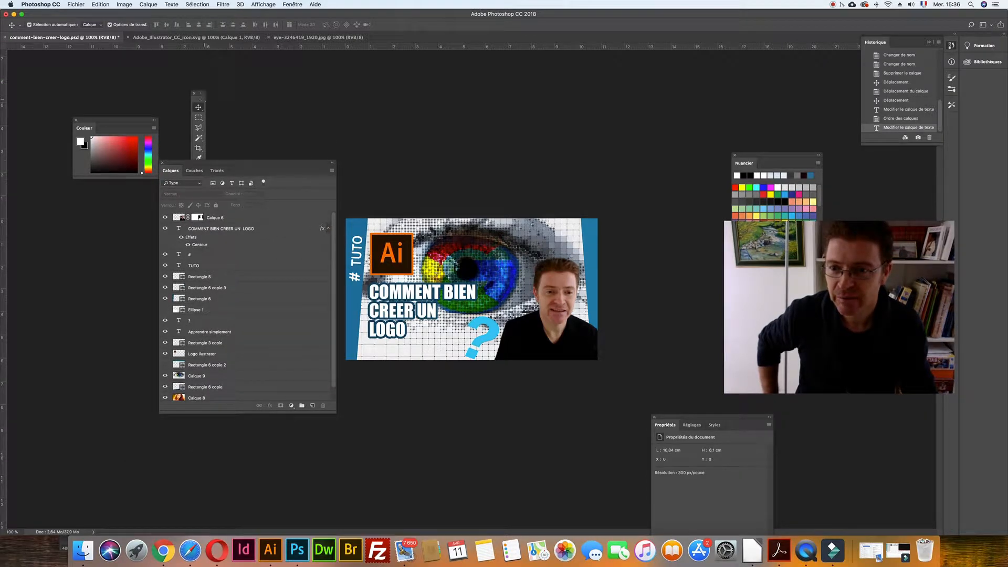
drag(181, 168, 234, 154)
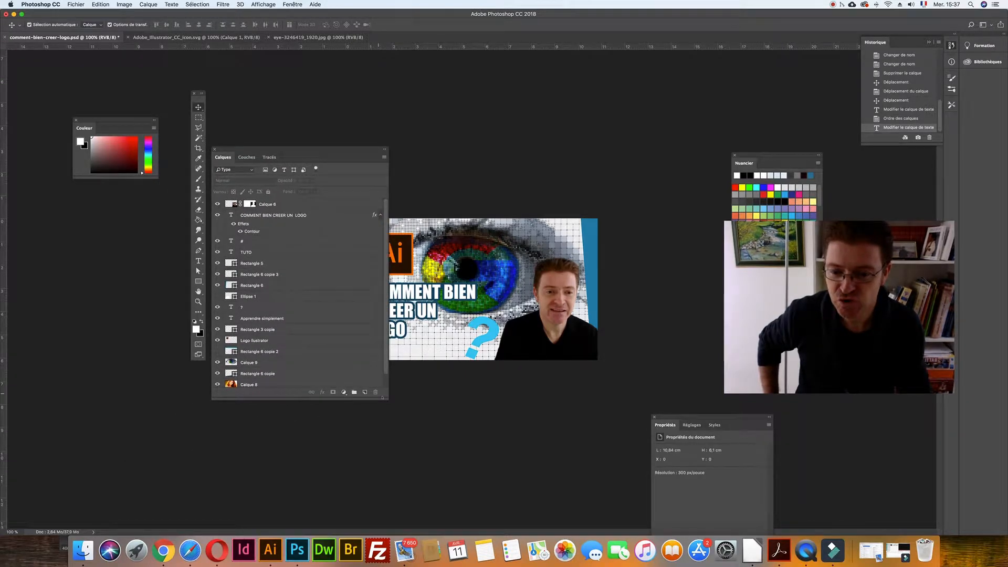
drag(388, 399, 340, 435)
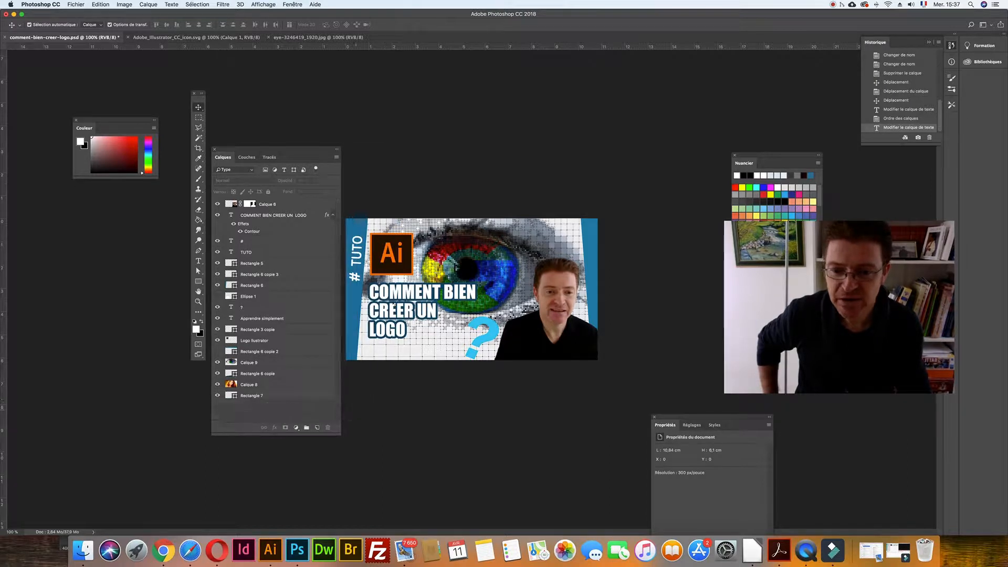
- Select the blue band behind # TUTO and review the shape tools grouped with the Rectangle tool
click(359, 223)
key(u)
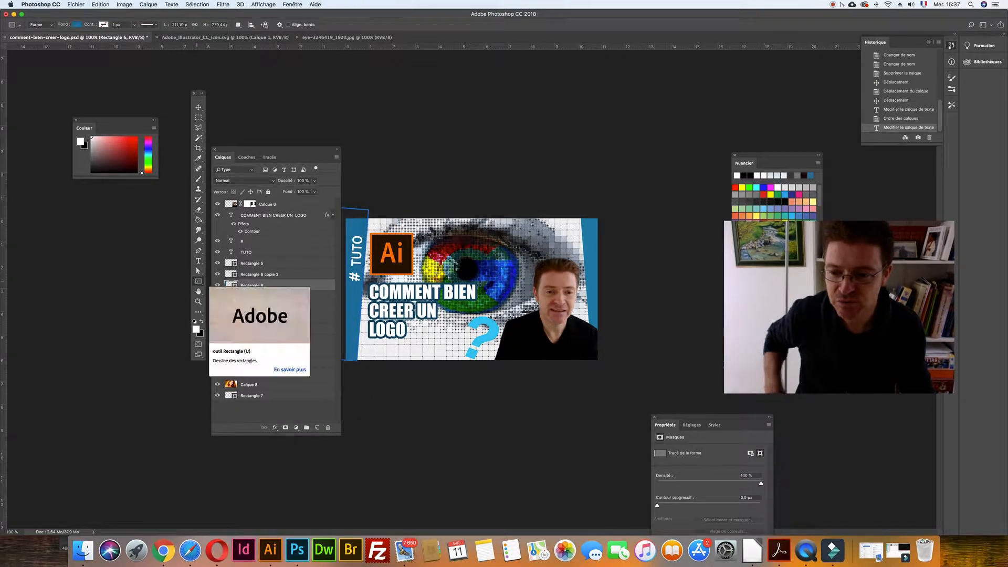
key(super+plus)
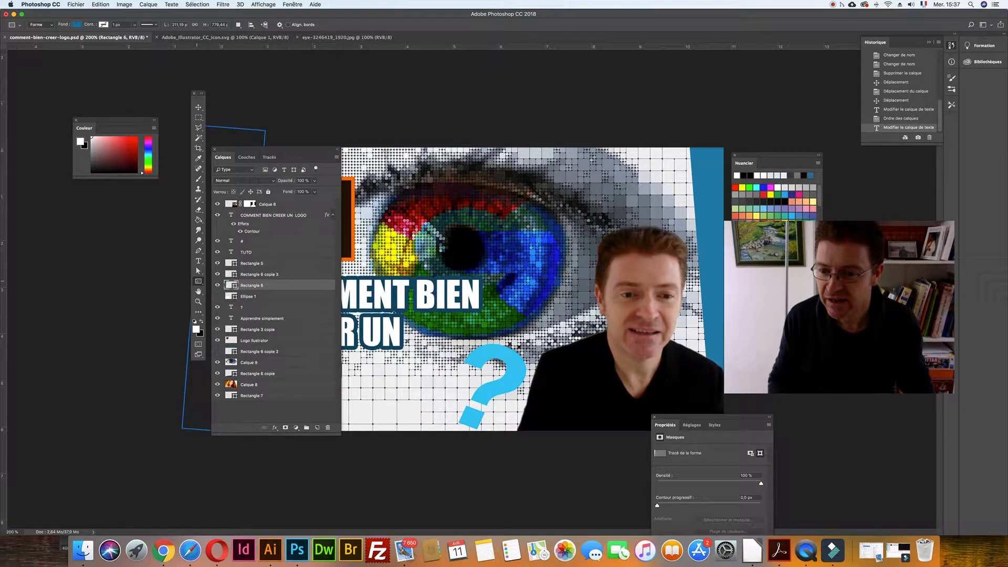
click(198, 281)
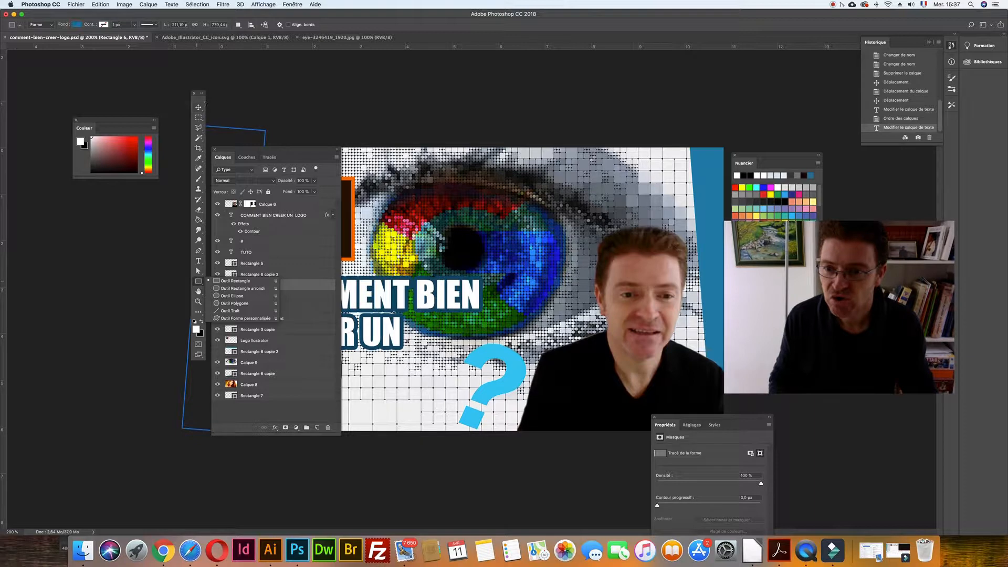
click(302, 151)
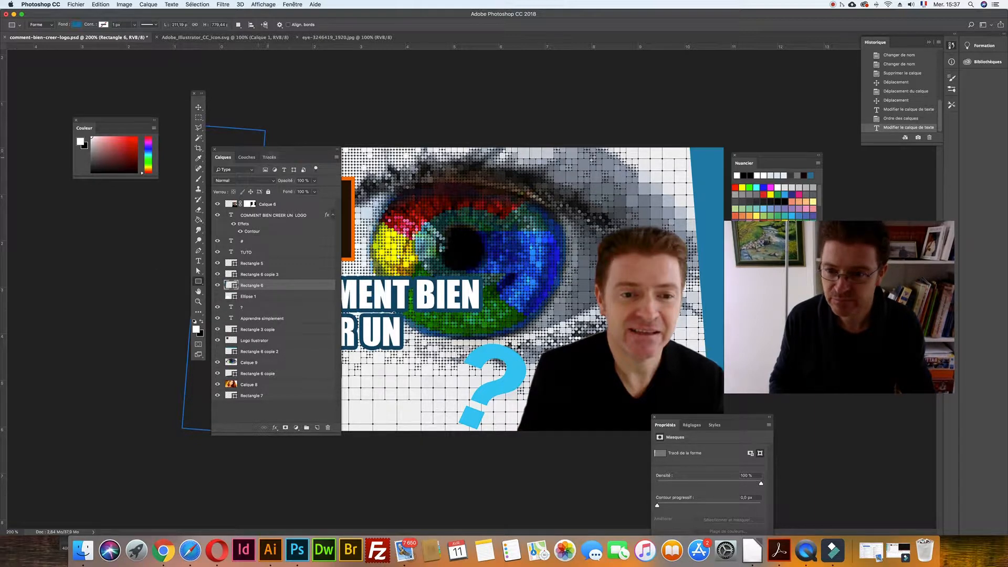
- Move the Layers panel clear of the artwork and select the blue band on the thumbnail's right edge
drag(302, 151, 141, 216)
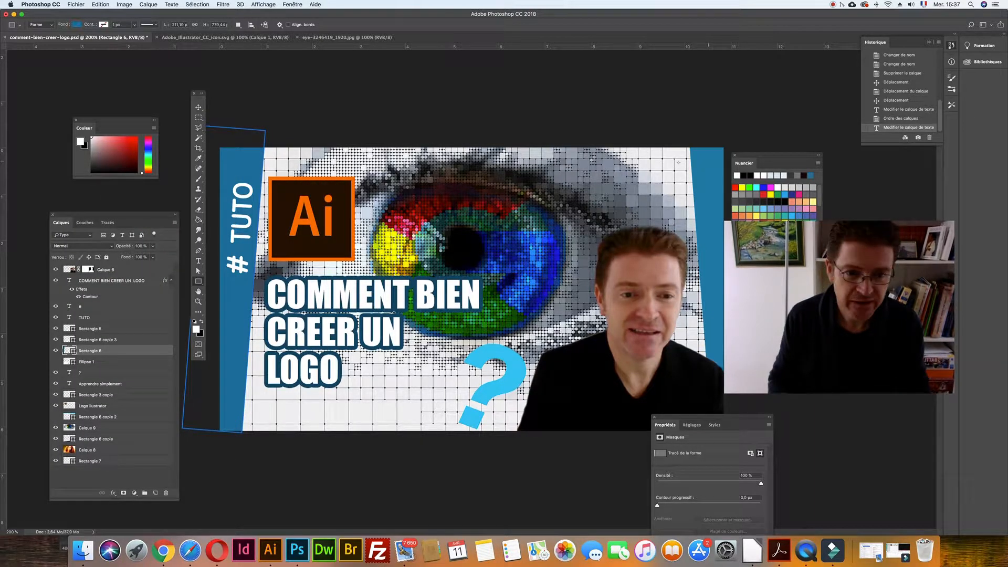
click(199, 107)
click(704, 152)
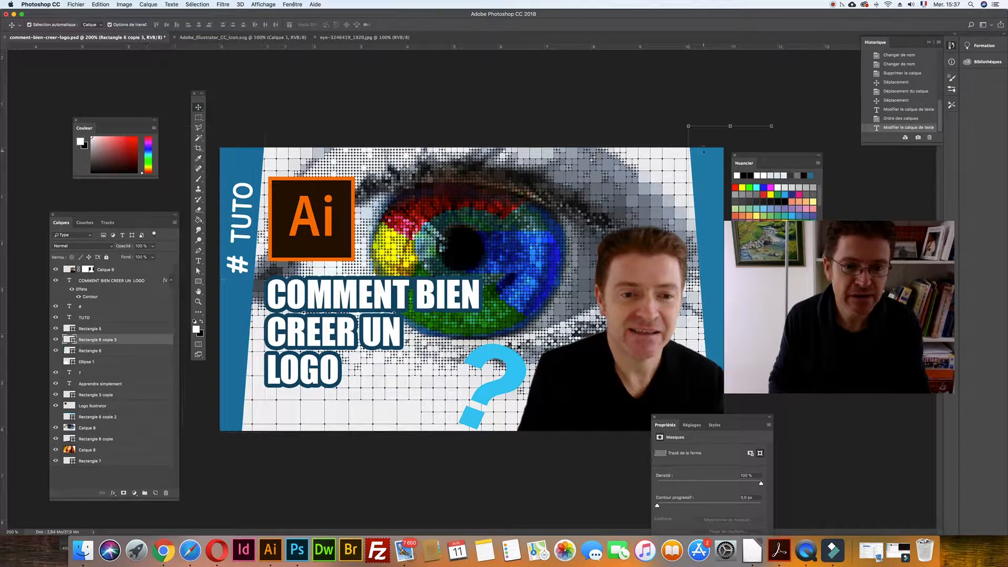
- Show the Rectangle 6 copie 2 layer and move the eye image layer, Calque 9, below Rectangle 6 copie
key(super+minus)
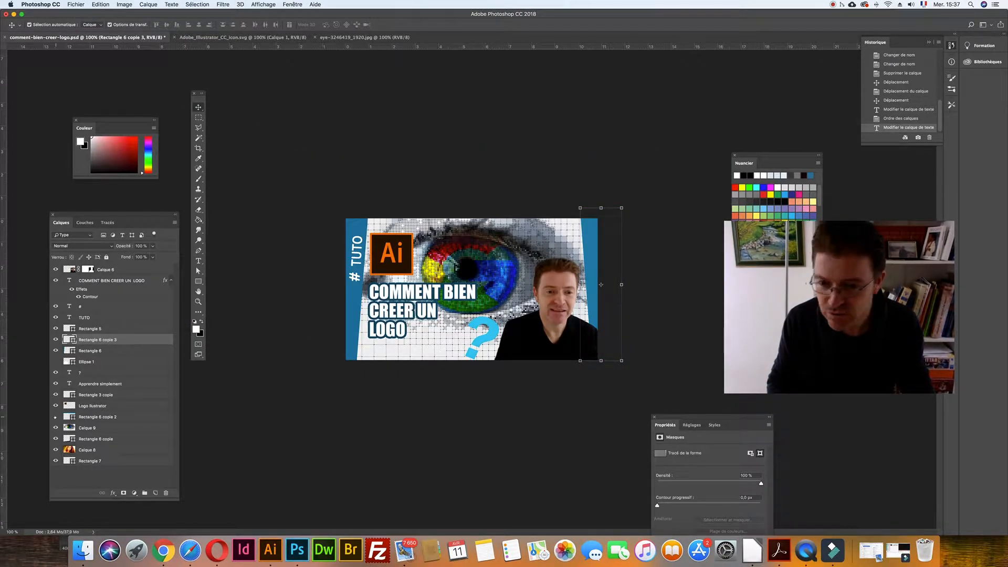
click(55, 416)
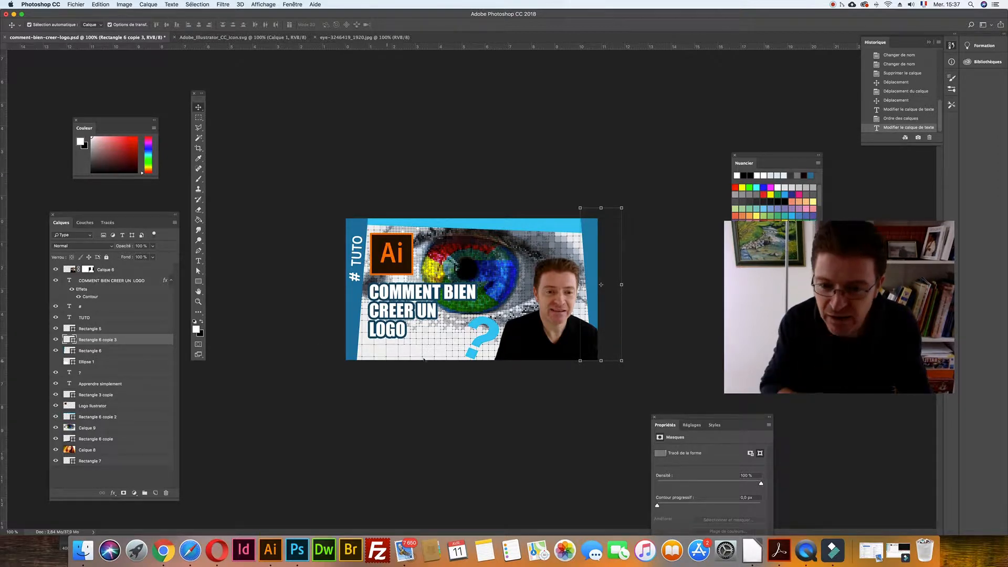
click(89, 427)
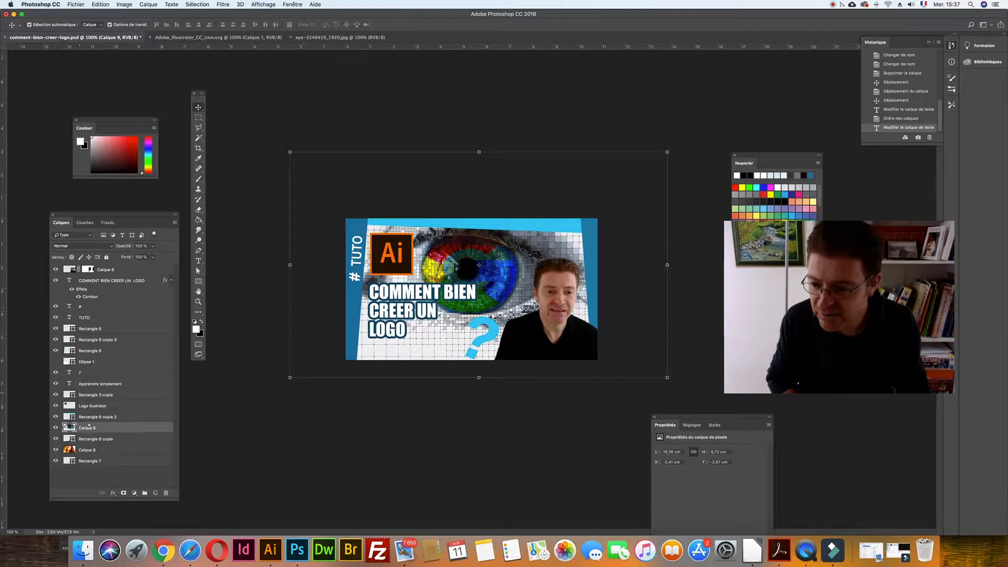
drag(100, 427, 94, 445)
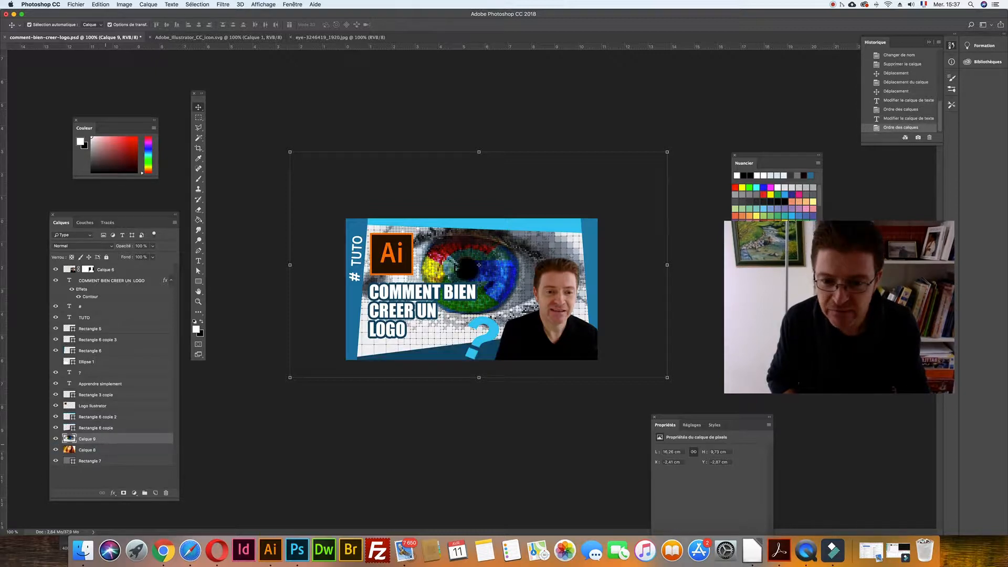
click(440, 434)
key(z)
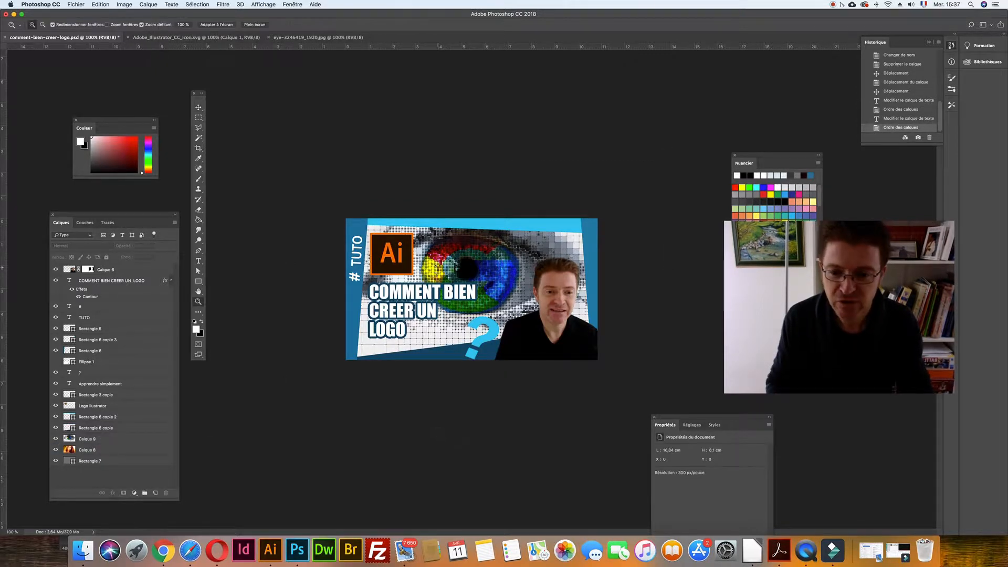
click(436, 265)
key(h)
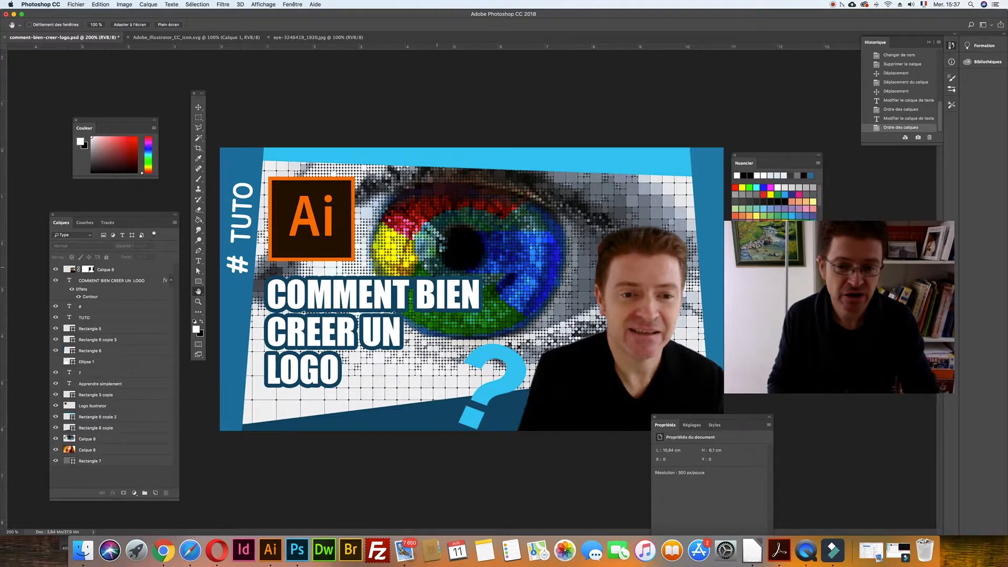
- Select the right-hand blue band of the thumbnail, and hide the light blue top band, Rectangle 6 copie 2
key(super+minus)
click(198, 107)
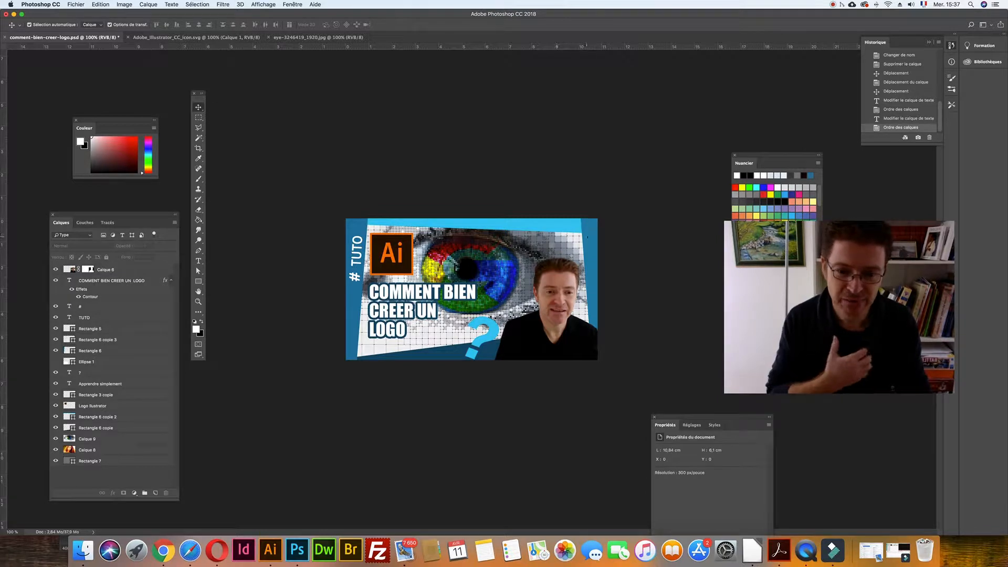
click(588, 238)
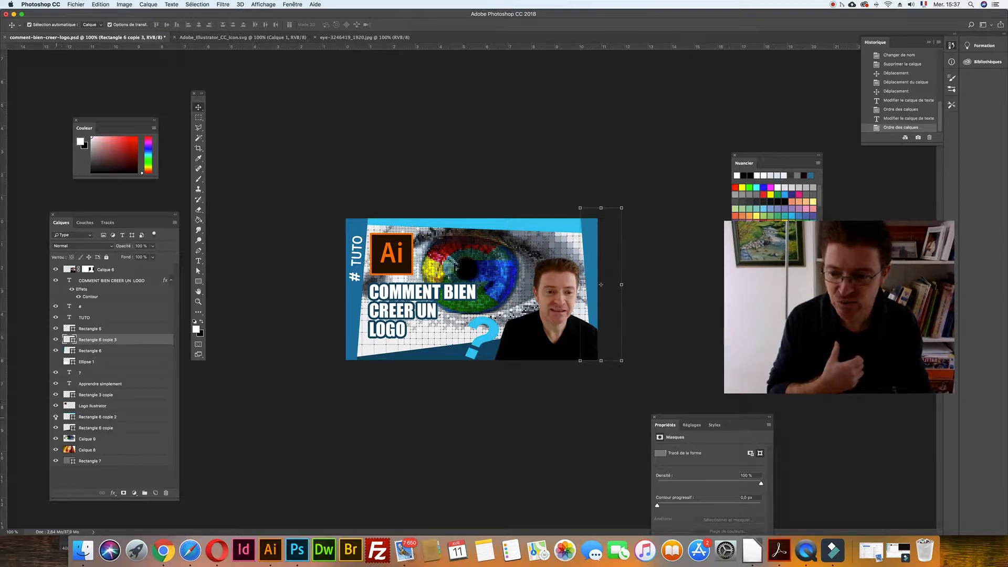
click(56, 417)
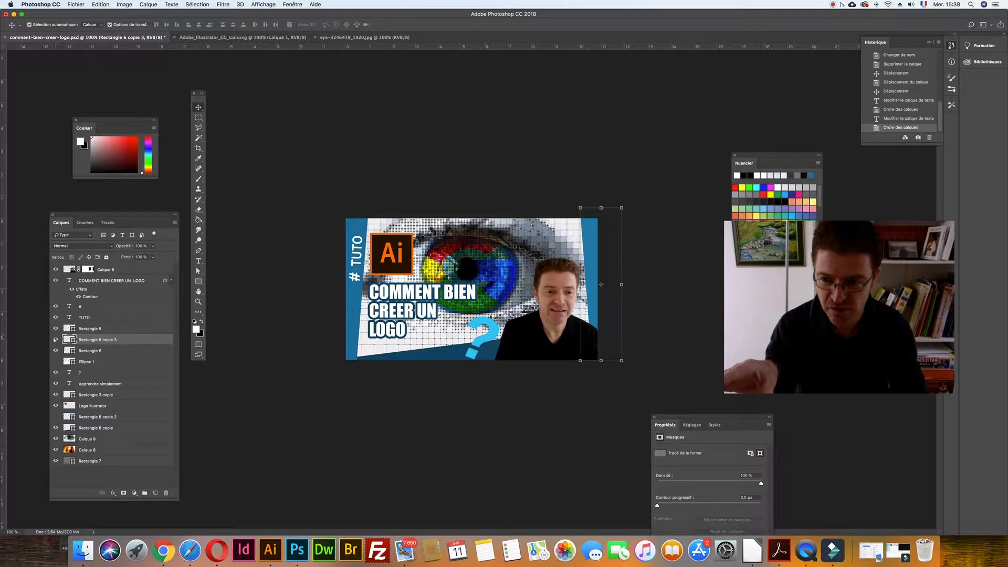
click(55, 340)
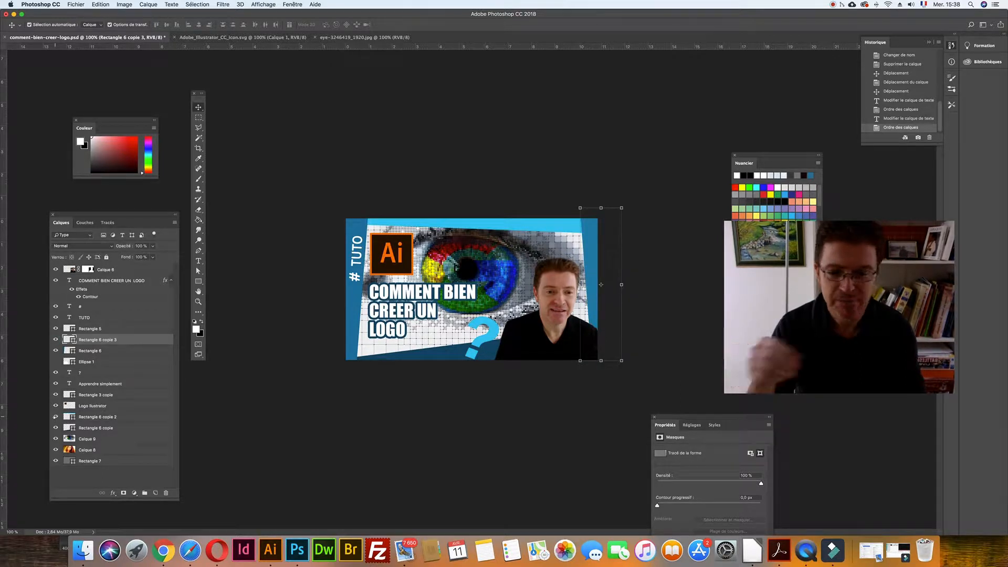
click(55, 417)
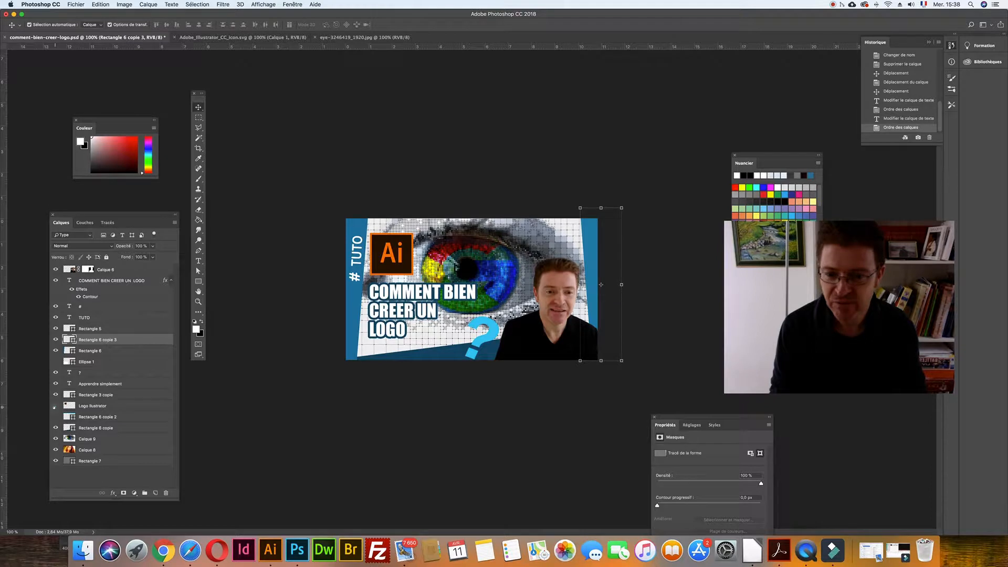
- Hide the Logo ilustrator layer and move the Layers panel back beside the tool palette
click(55, 407)
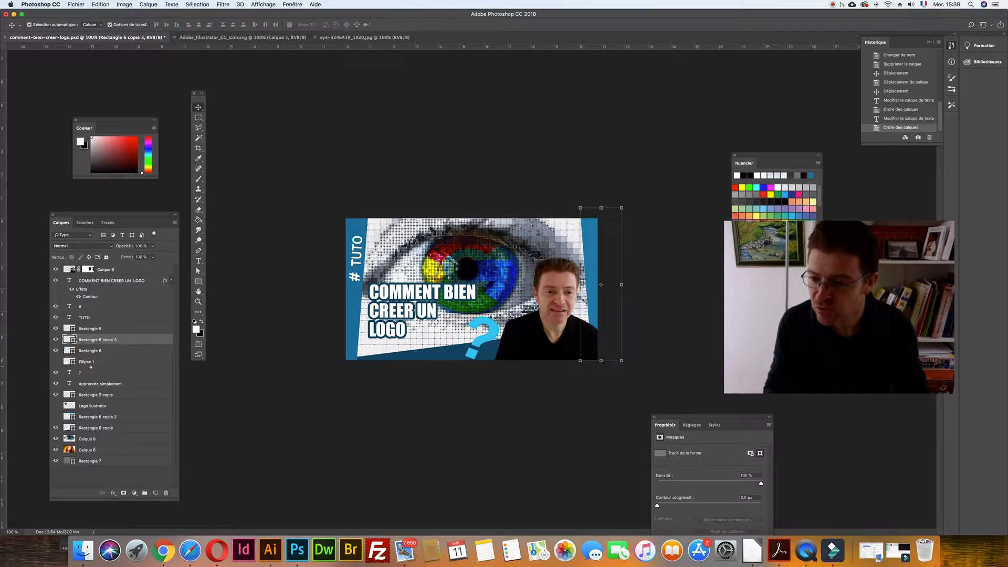
drag(88, 215, 246, 121)
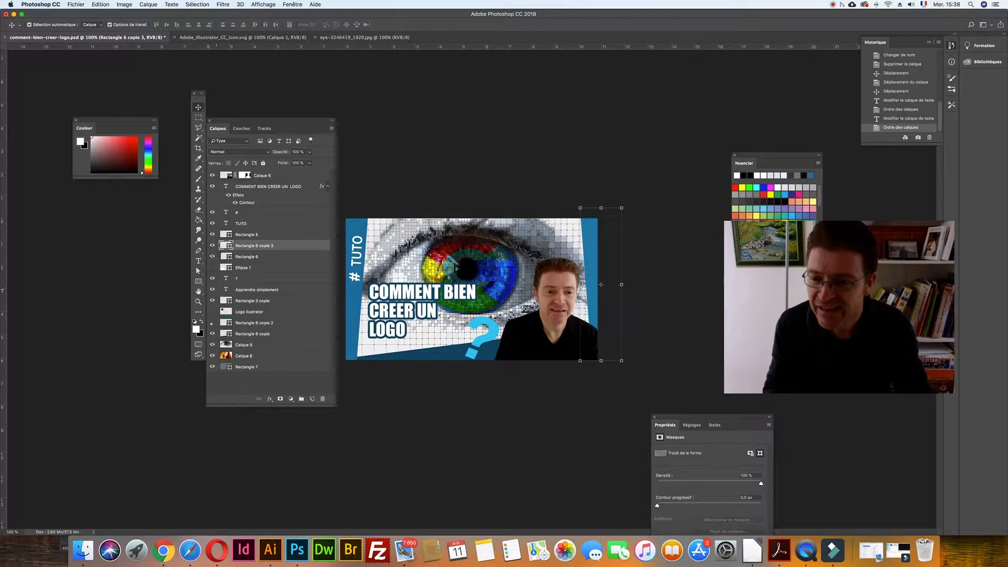
- Switch to Safari, reposition its window and bring up the Google Images results for illustrator
click(190, 548)
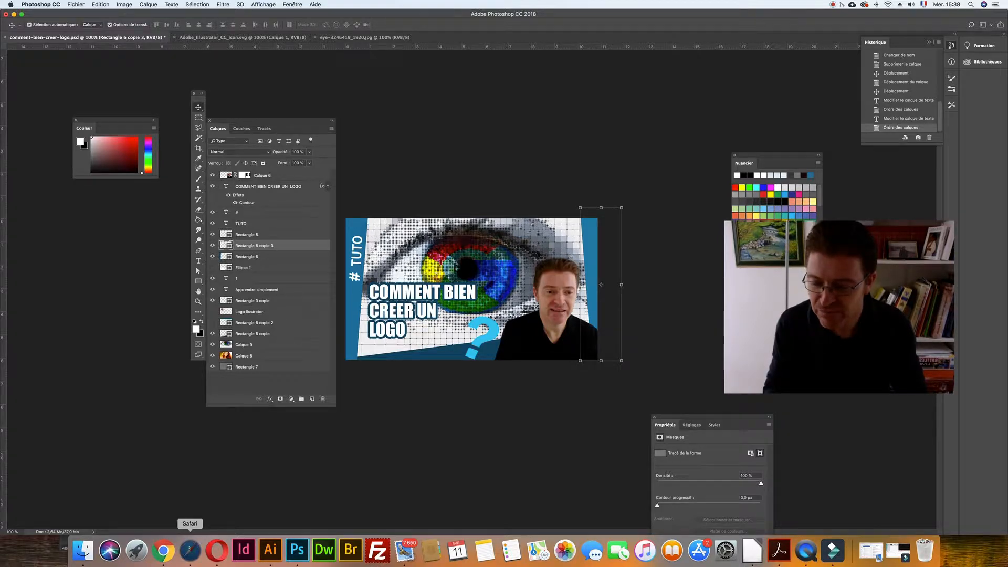
drag(555, 21, 435, 27)
click(431, 22)
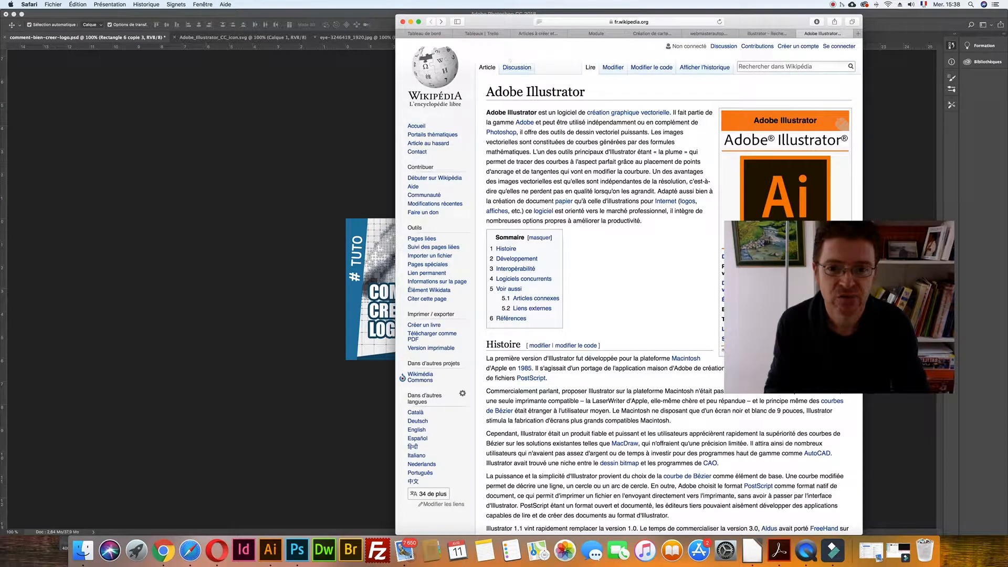
click(757, 33)
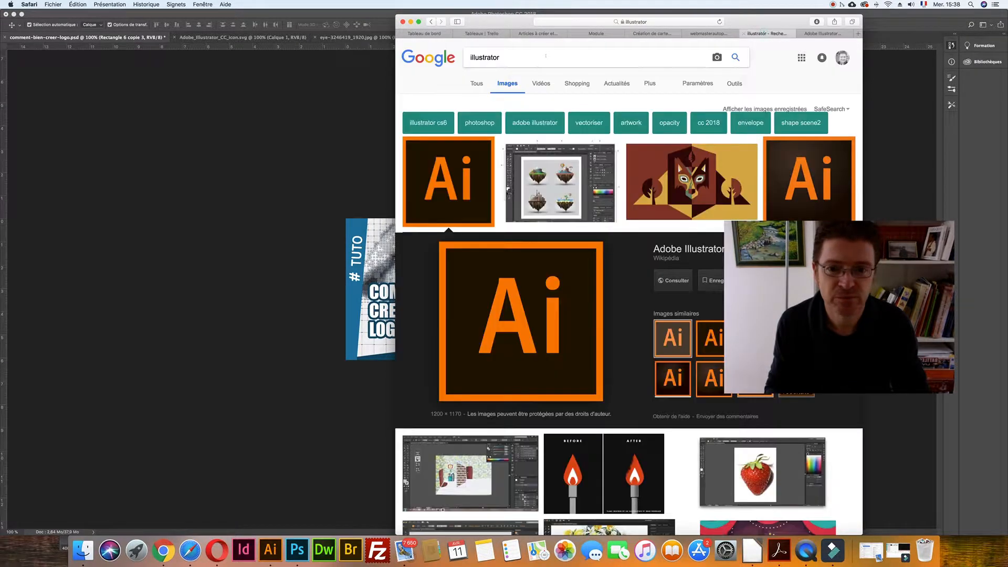
- Search Google Images for photoshop and open the preview of the 720 × 720 Ps logo from Pixabay
key(super+a)
text(PHOT)
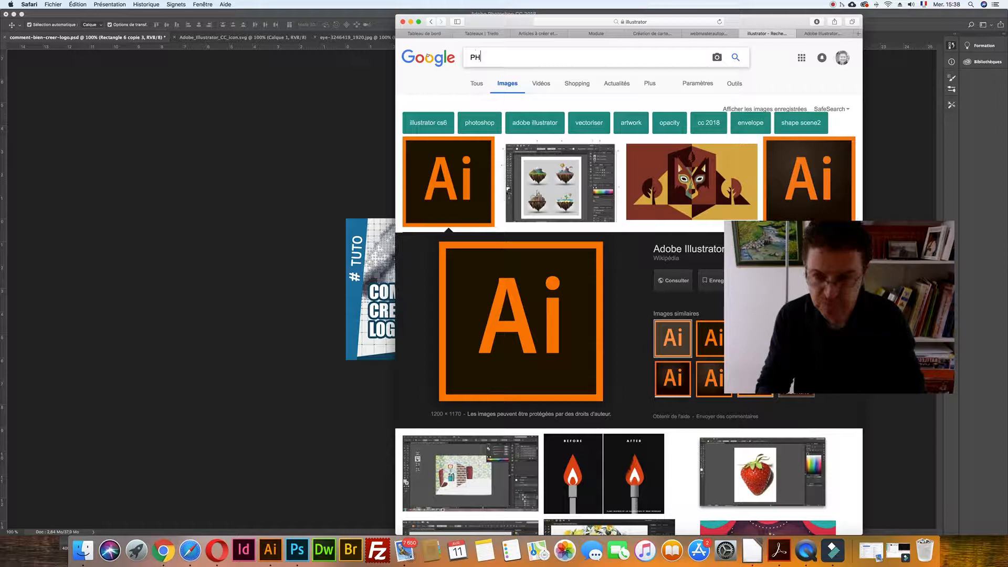
key(Down)
key(Return)
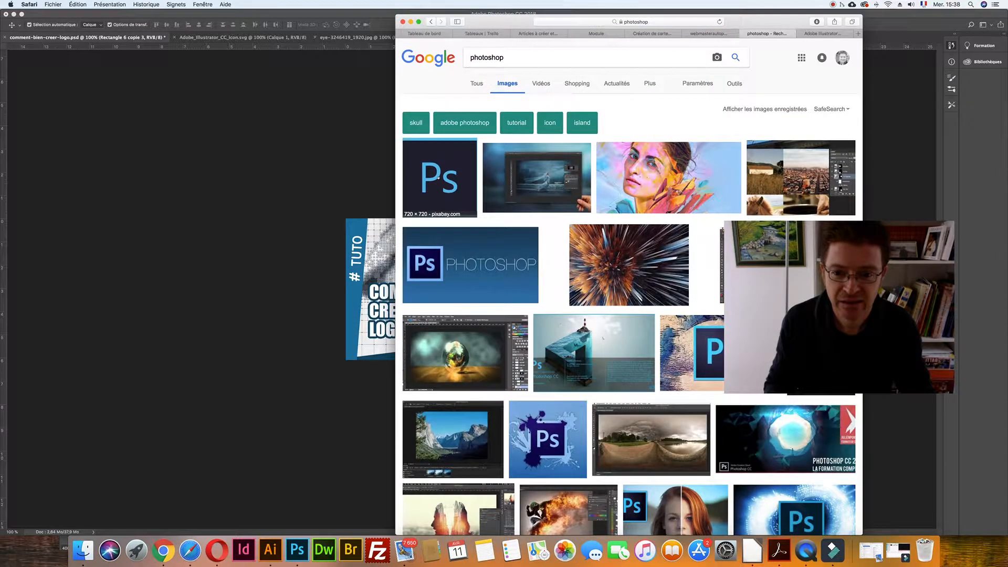
click(438, 178)
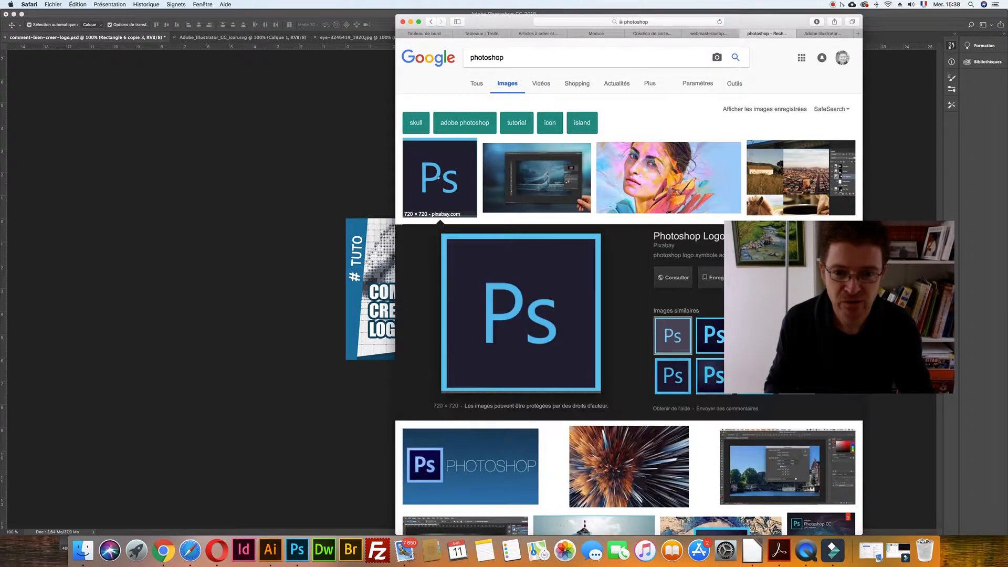
- Open the Ps logo's Pixabay page beside the webcam area, try to download the image, and dismiss the sign-up request
click(533, 314)
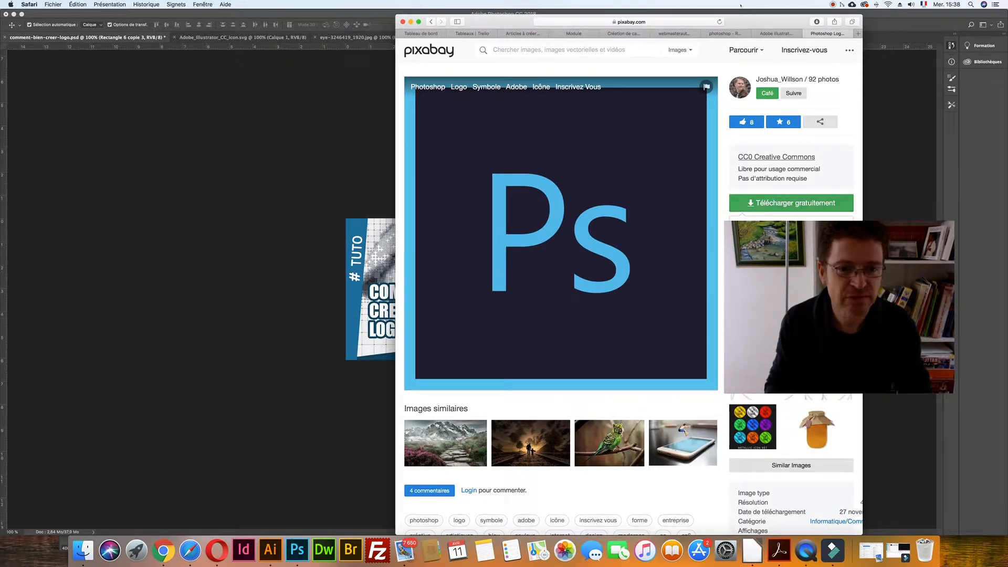
drag(744, 21, 571, 29)
click(620, 210)
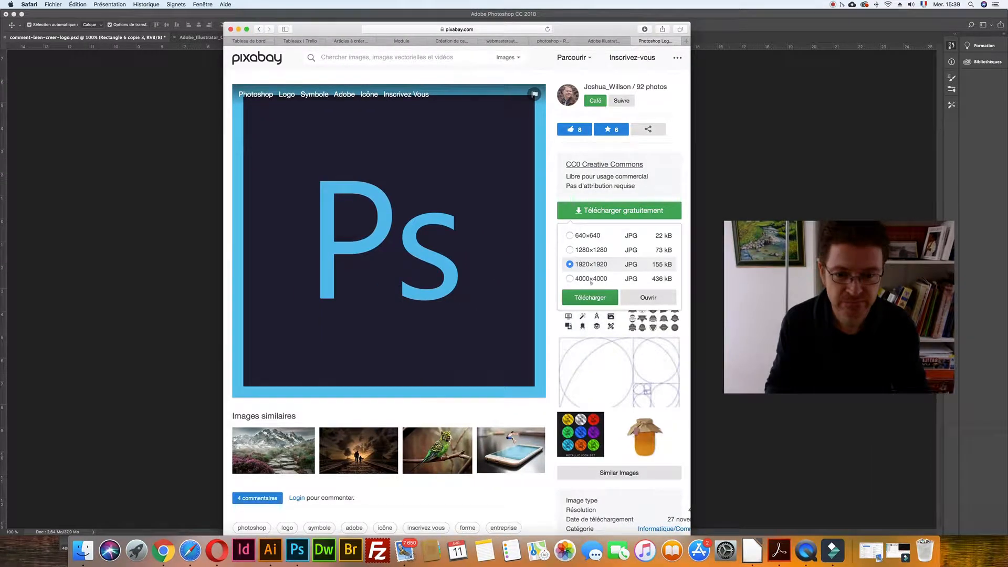
click(587, 298)
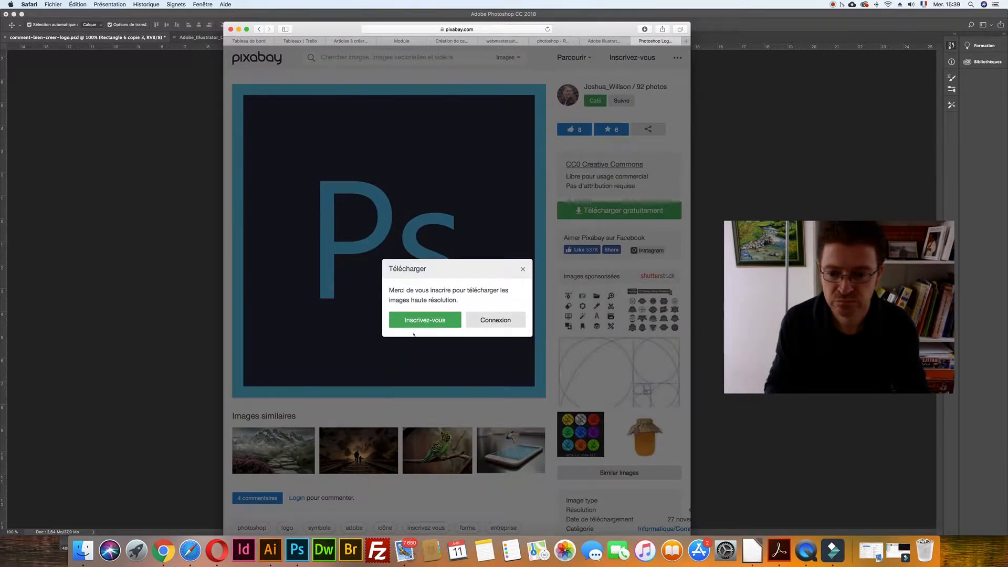
click(523, 269)
- Download the Ps logo from Pixabay as the 1920×1920 JPG, completing the robot check
click(608, 210)
click(590, 298)
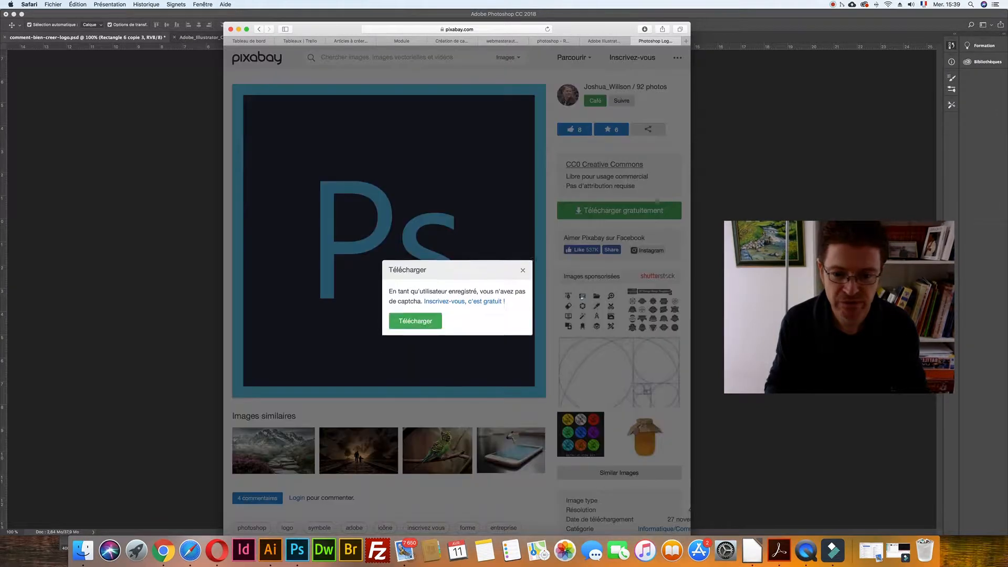
click(402, 309)
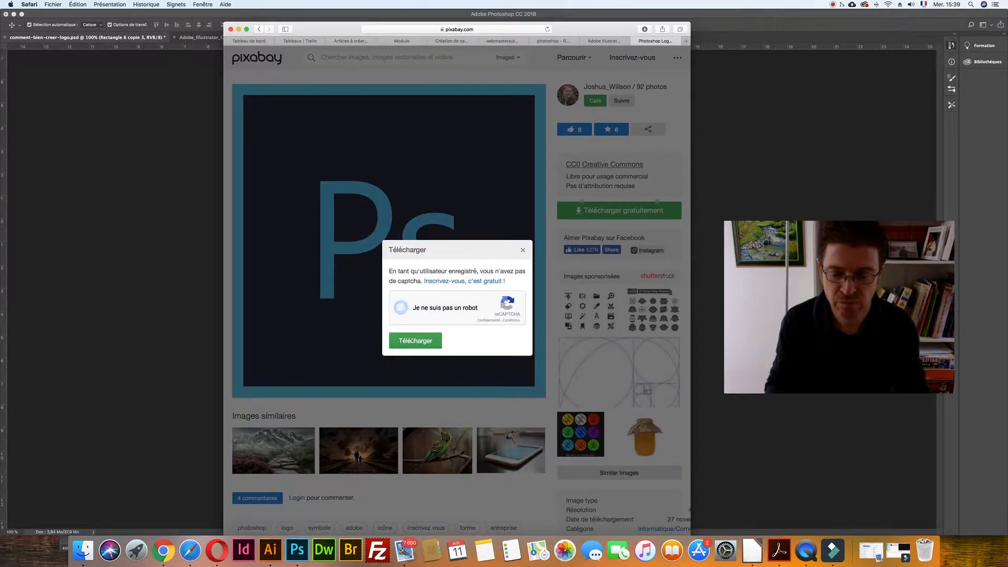
click(414, 340)
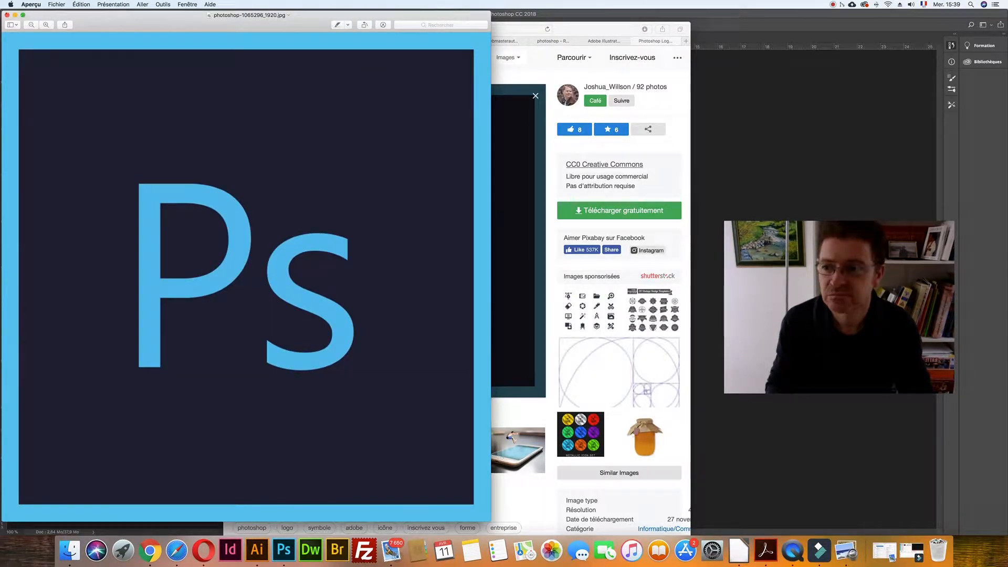
- Close the preview of the downloaded logo and open photoshop-1065296_1920.jpg from Safari's downloads in Photoshop
key(super+w)
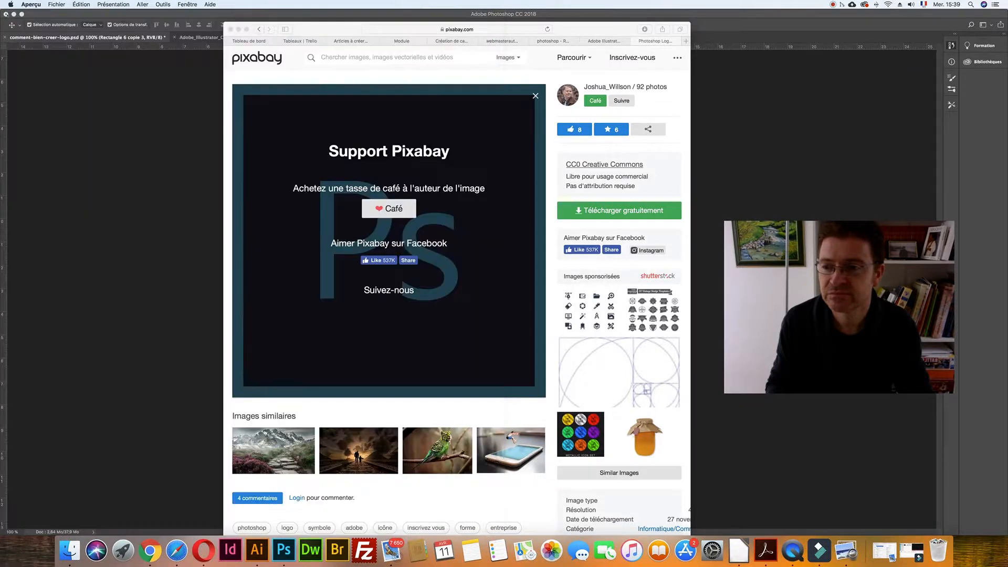
click(645, 29)
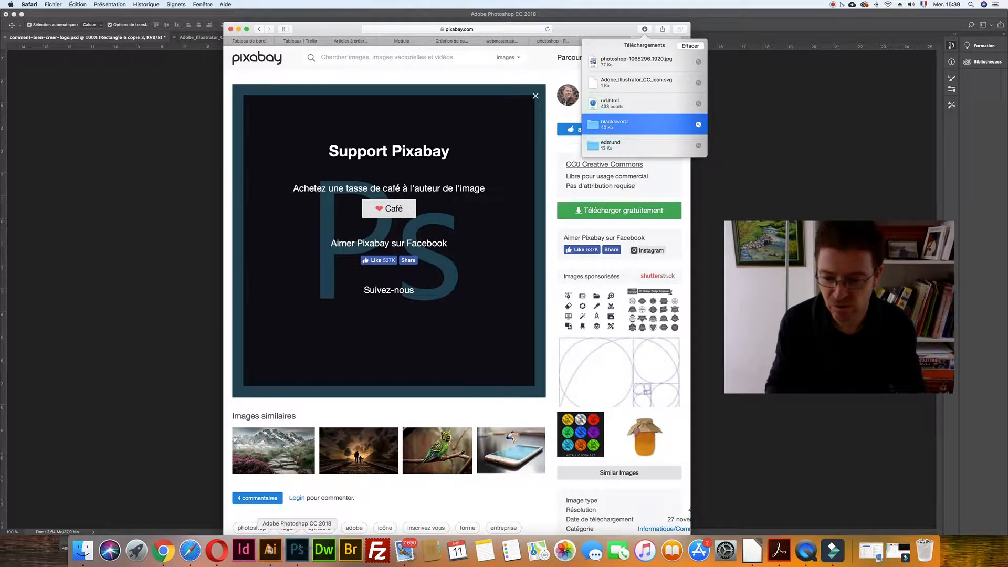
click(297, 550)
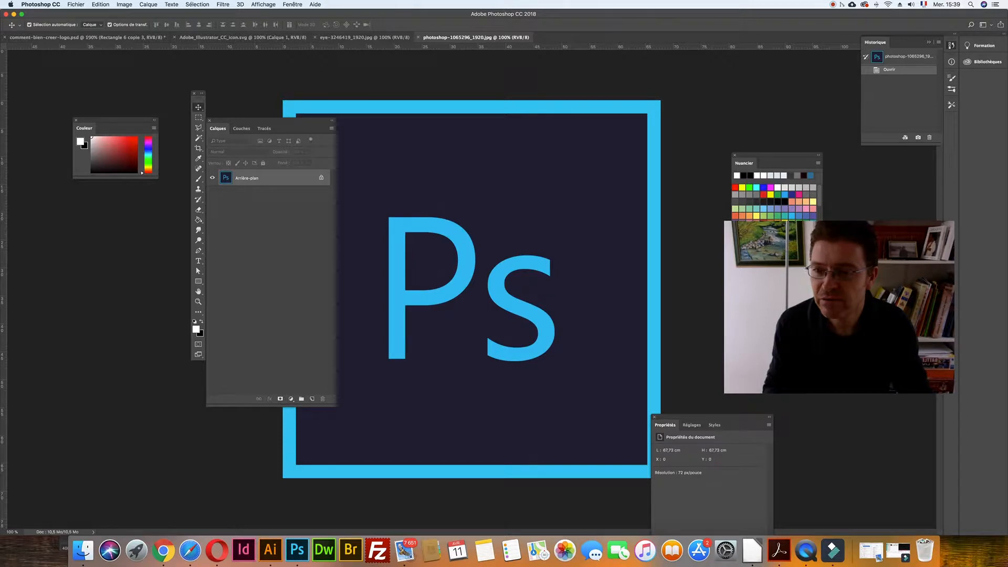
- Bring the Ps logo into comment-bien-creer-logo.psd as a new layer and scale it to about 49%
click(112, 38)
drag(254, 111, 416, 269)
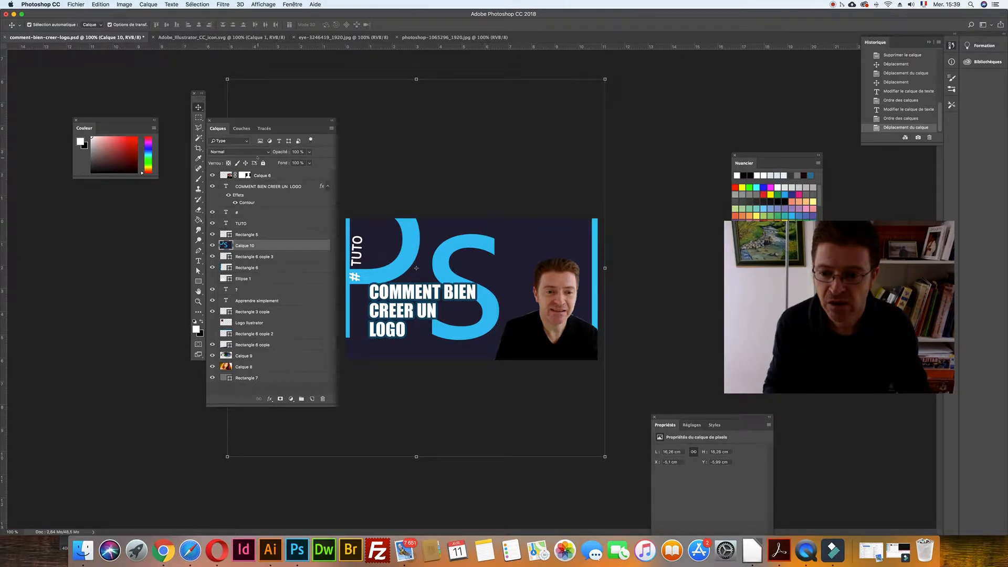
key(super+t)
drag(228, 79, 420, 271)
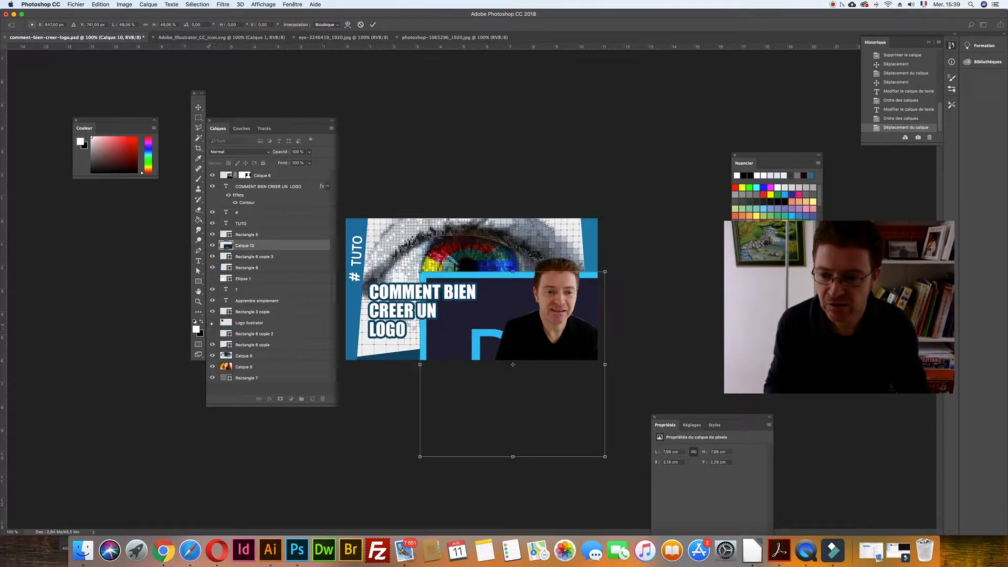
key(Return)
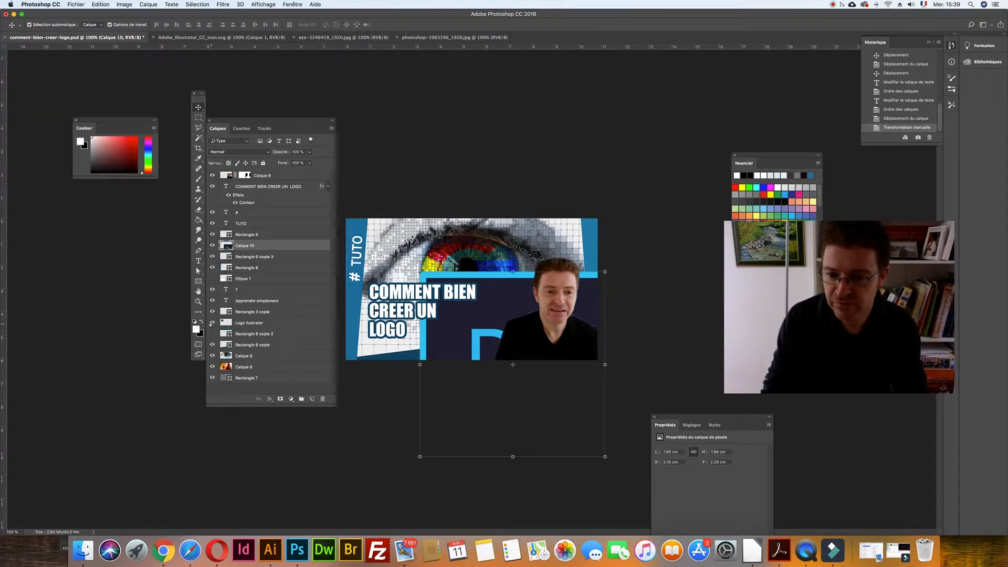
- Show the Logo ilustrator layer, and shrink the Ps logo to about 1.9 cm square over the Illustrator logo above the title
click(212, 323)
click(604, 456)
drag(604, 457, 490, 342)
drag(454, 309, 413, 275)
key(Return)
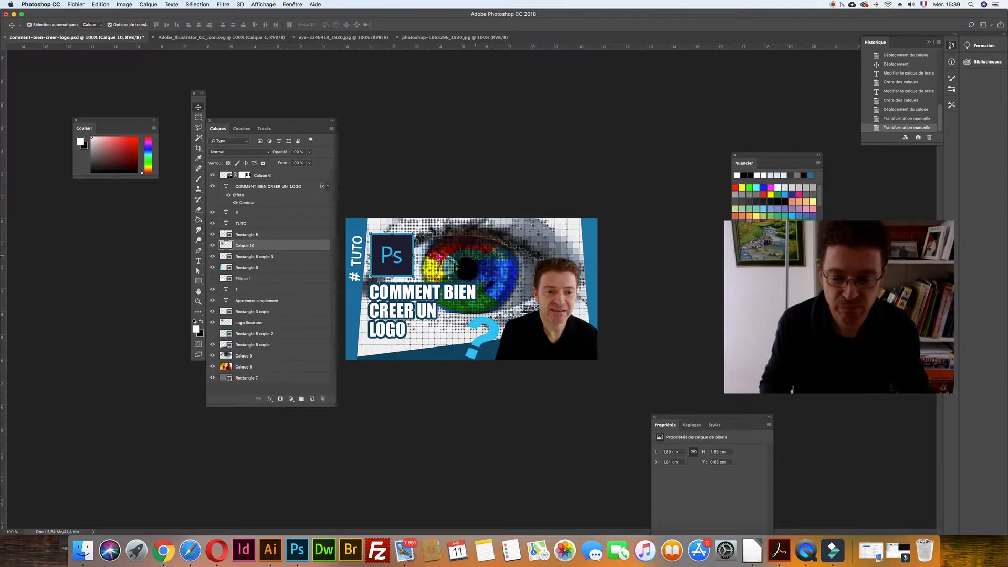
- Enlarge the thumbnail to 200%, clear the Layers panel off it, and select the right-hand blue band
key(super+plus)
drag(272, 121, 102, 204)
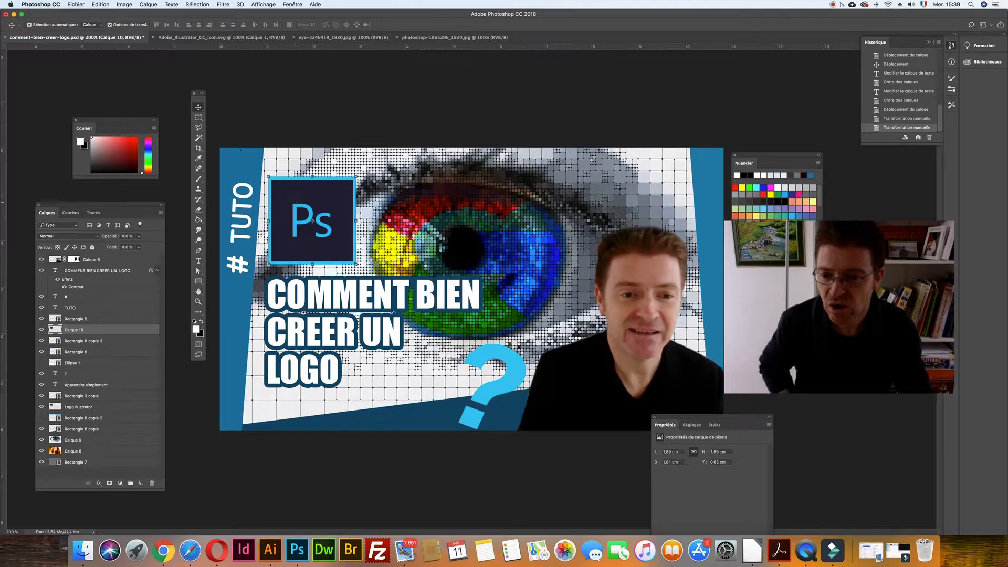
click(224, 279)
click(698, 179)
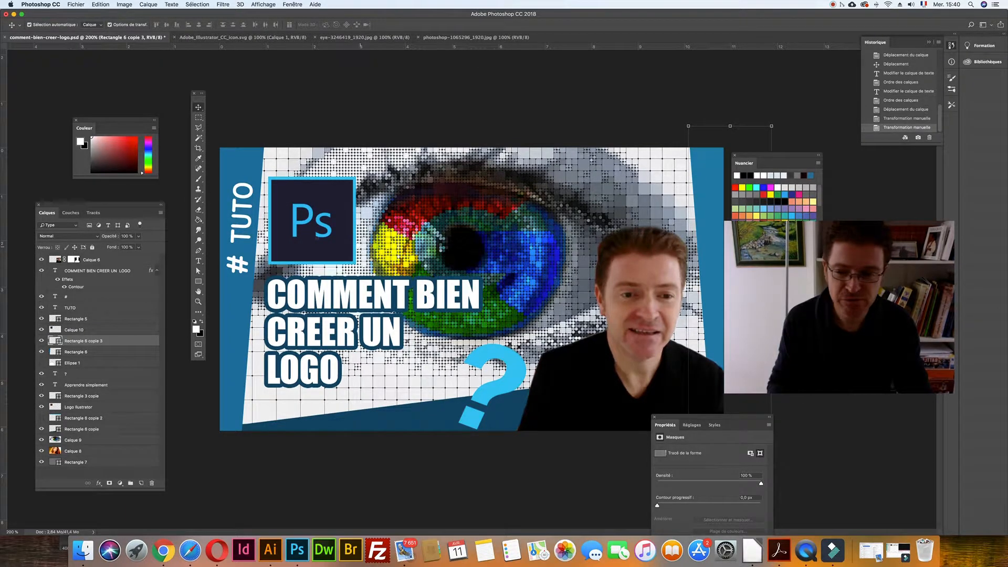
- Rename the Ps logo's layer as Logo Photoshop
click(309, 234)
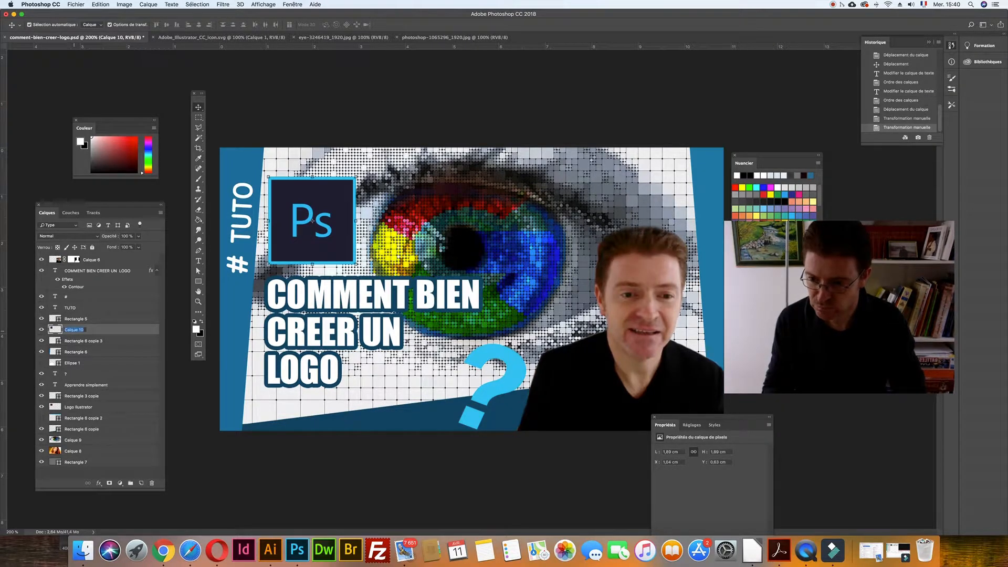
text(Logo)
key(BackSpace)
key(BackSpace)
key(BackSpace)
key(BackSpace)
text(Logo Photsh)
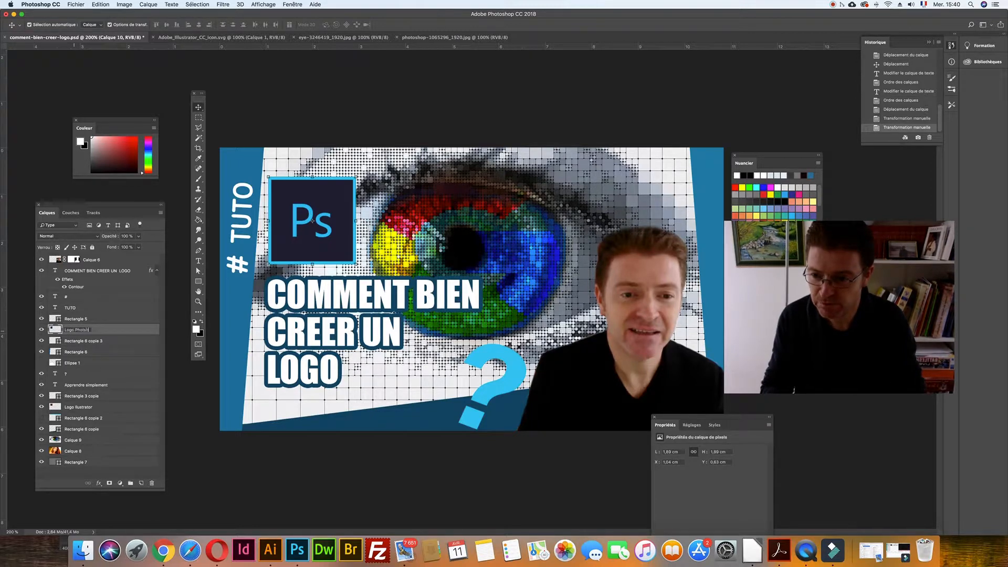
key(BackSpace)
key(BackSpace)
key(BackSpace)
text(oshop)
key(Return)
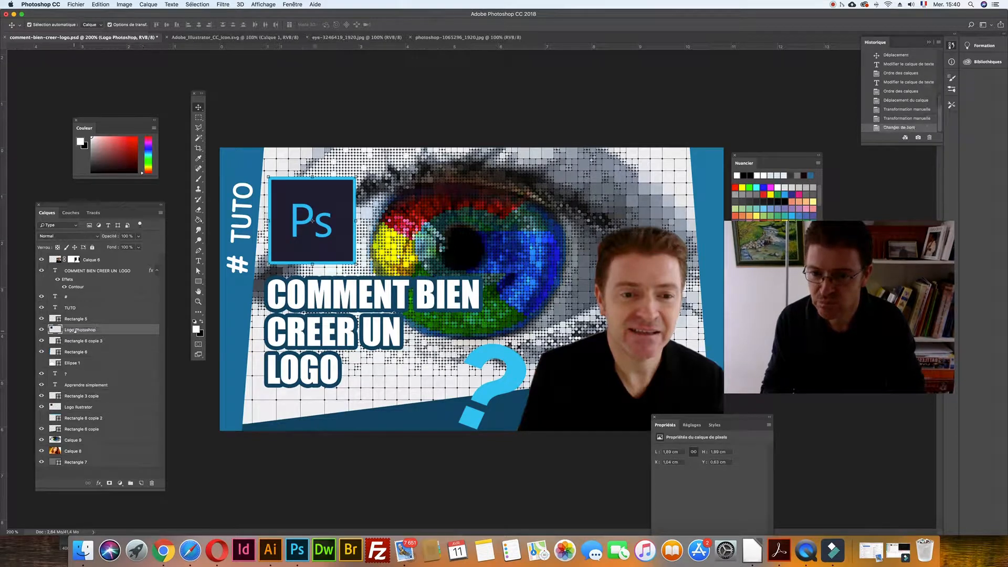
- Hide the Logo Photoshop layer so the thumbnail uses the Illustrator logo
click(41, 330)
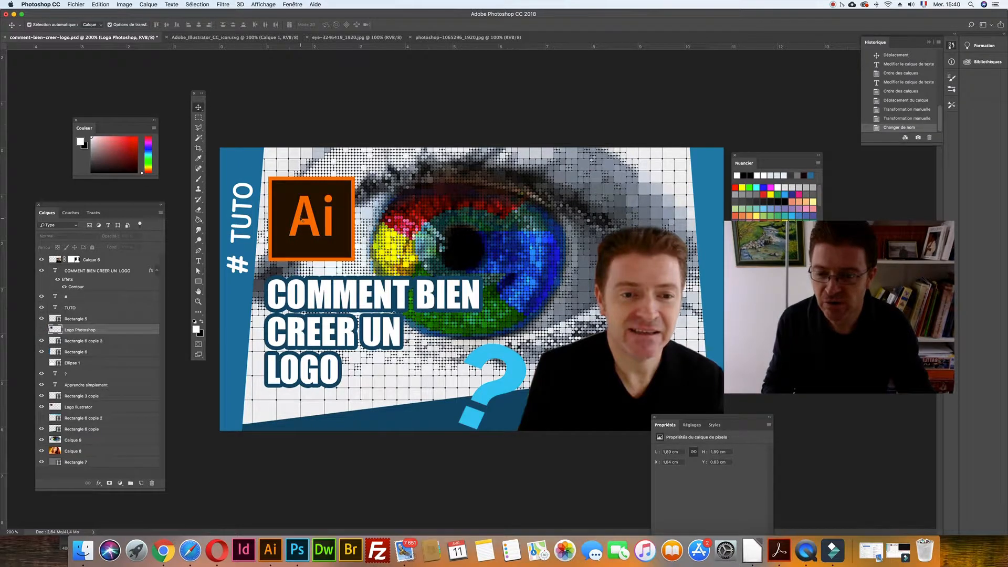
click(155, 407)
- Recolour the left-hand blue band, Rectangle 6, with the orange ff7c00 sampled from the Ai logo
click(248, 163)
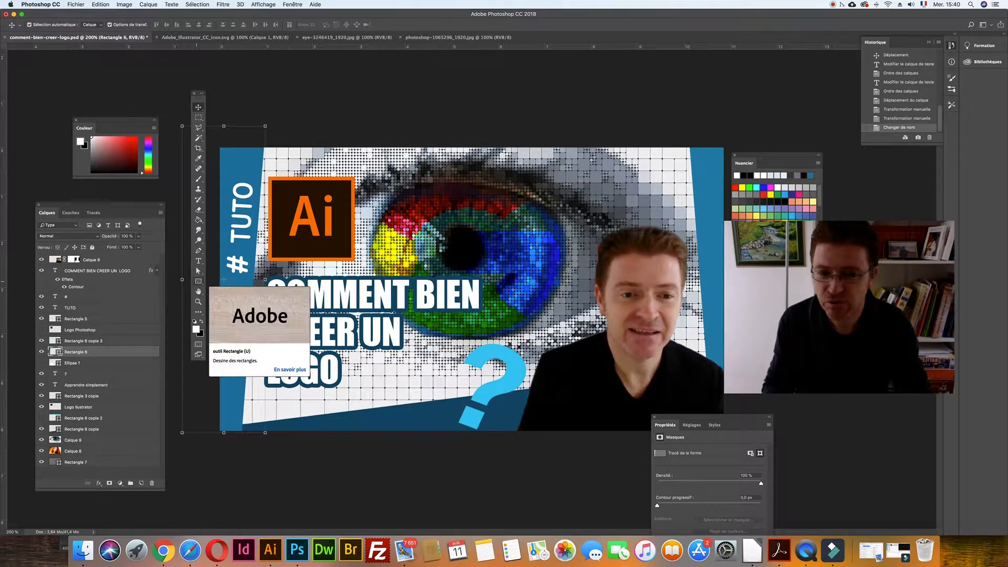
drag(105, 206, 674, 88)
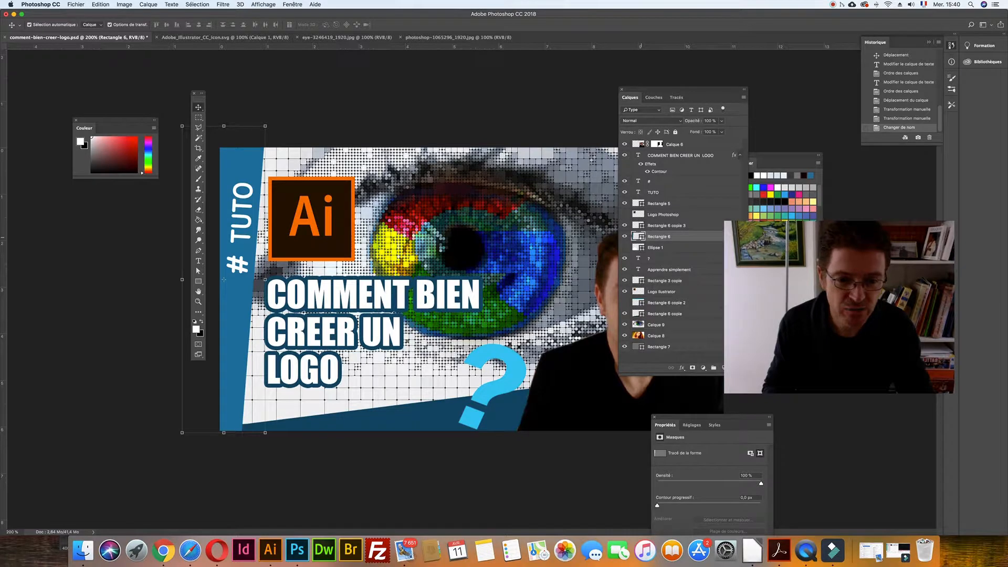
double_click(640, 237)
drag(177, 113, 431, 301)
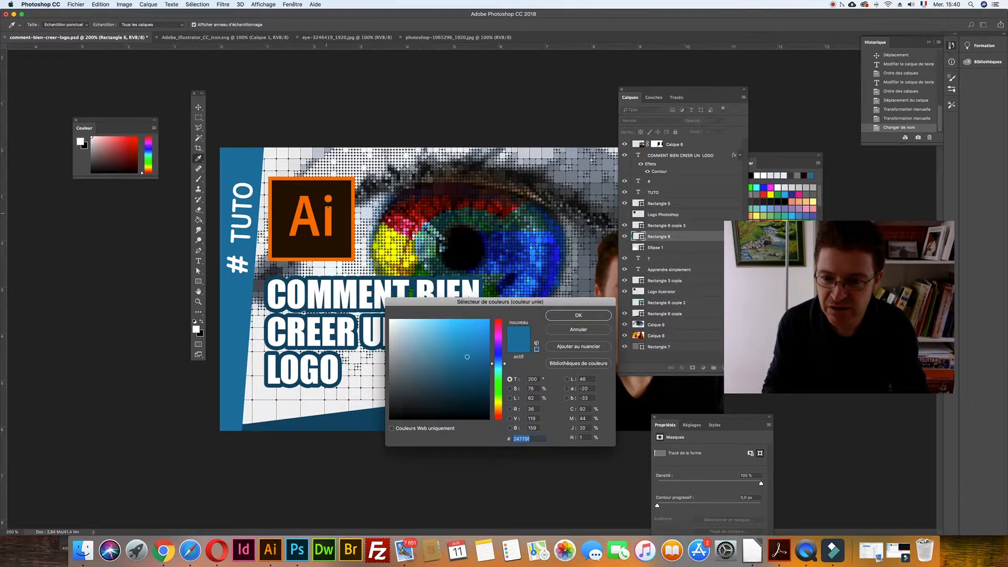
click(326, 212)
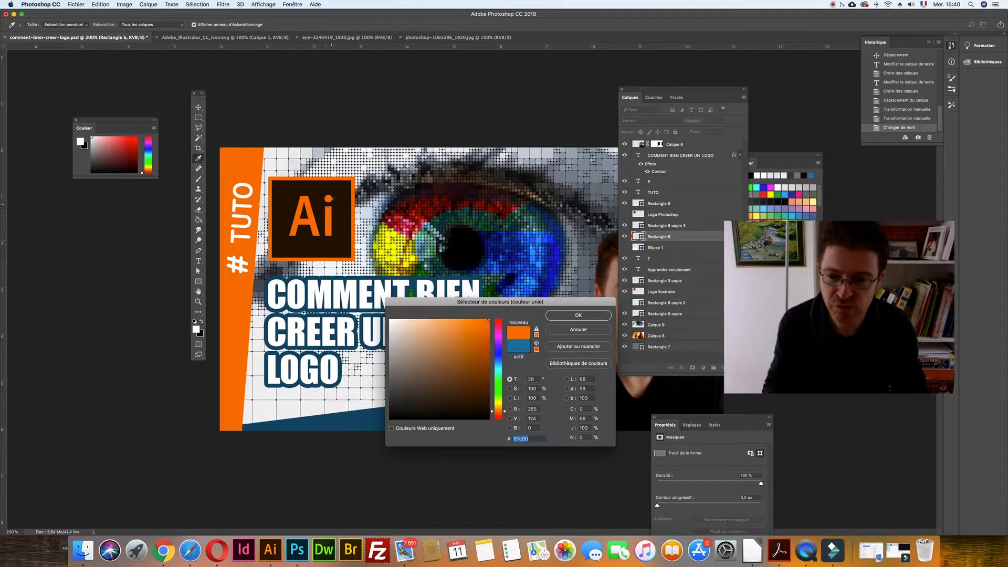
click(337, 202)
click(315, 214)
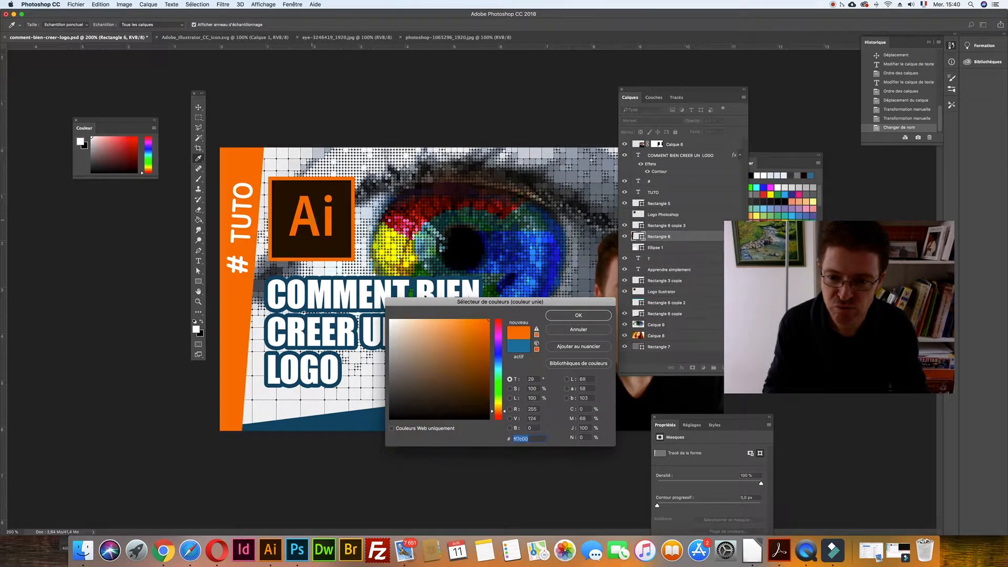
click(559, 314)
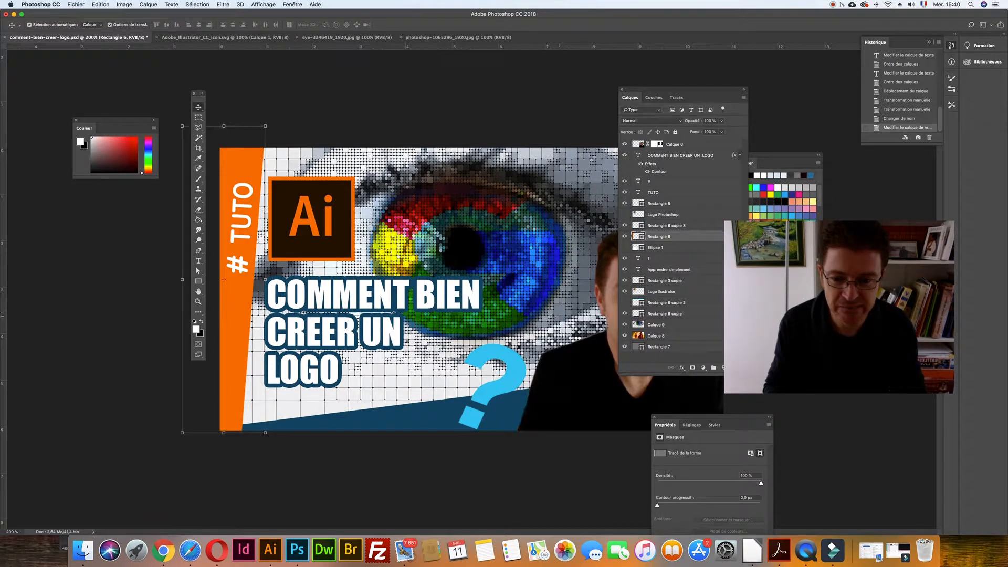
- Recolour the bottom dark blue band, Rectangle 6 copie, with a darker shade of the Ai logo's orange, a04f03
click(411, 413)
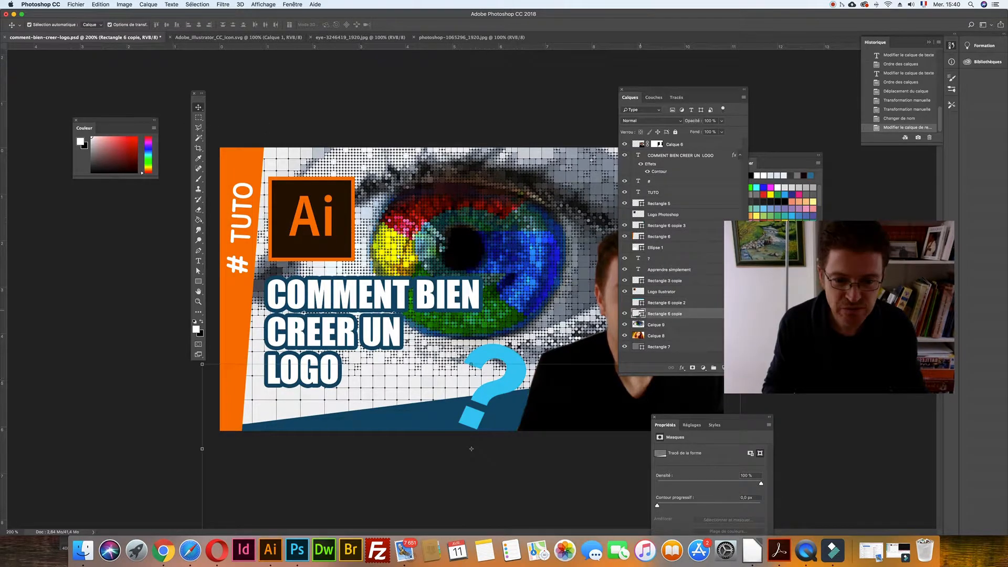
double_click(640, 314)
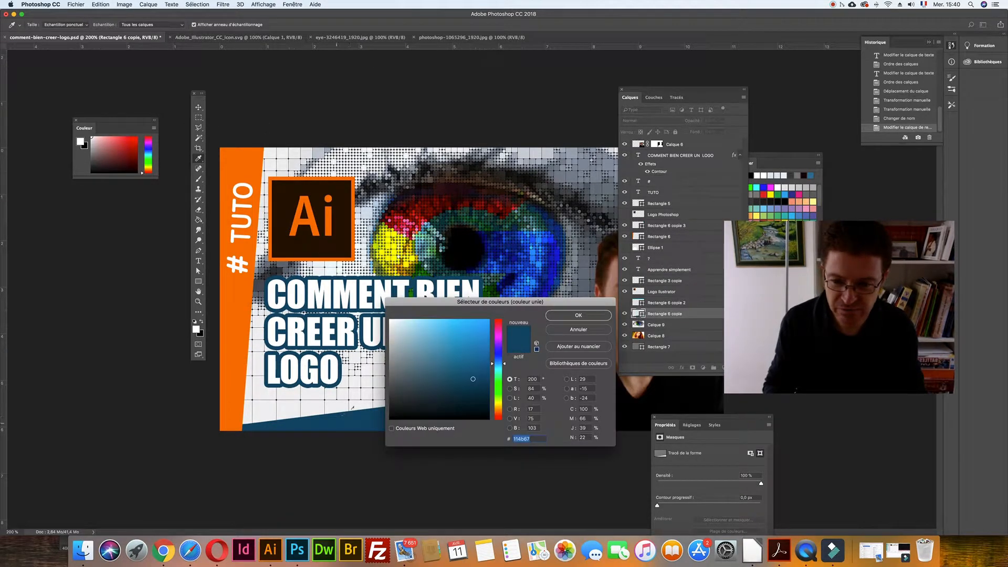
click(301, 187)
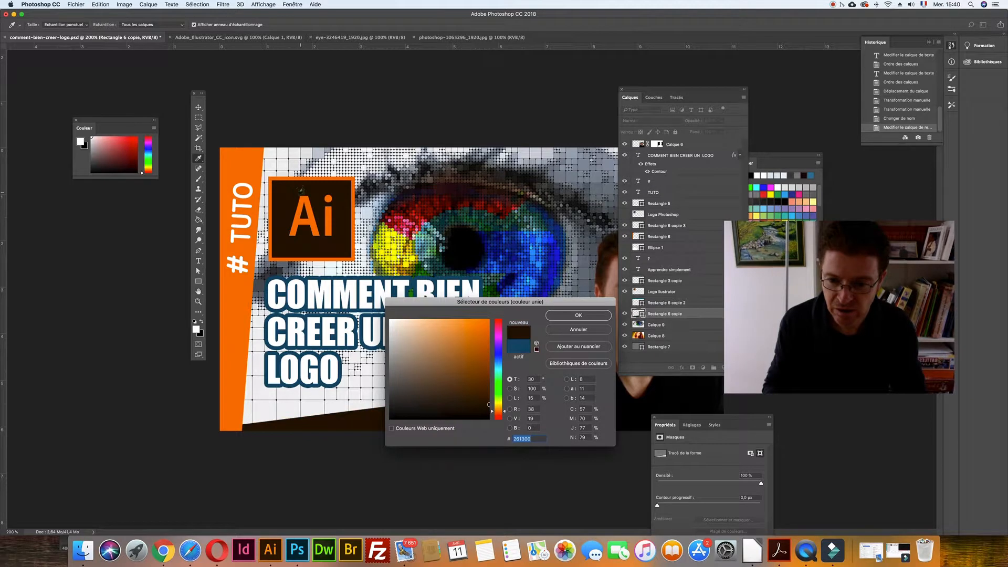
click(302, 204)
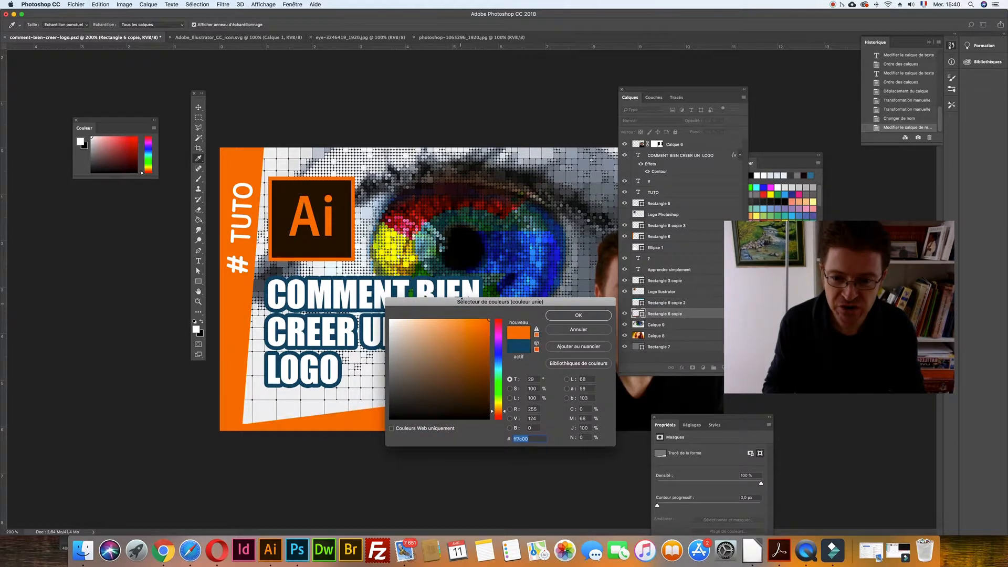
drag(461, 300, 120, 302)
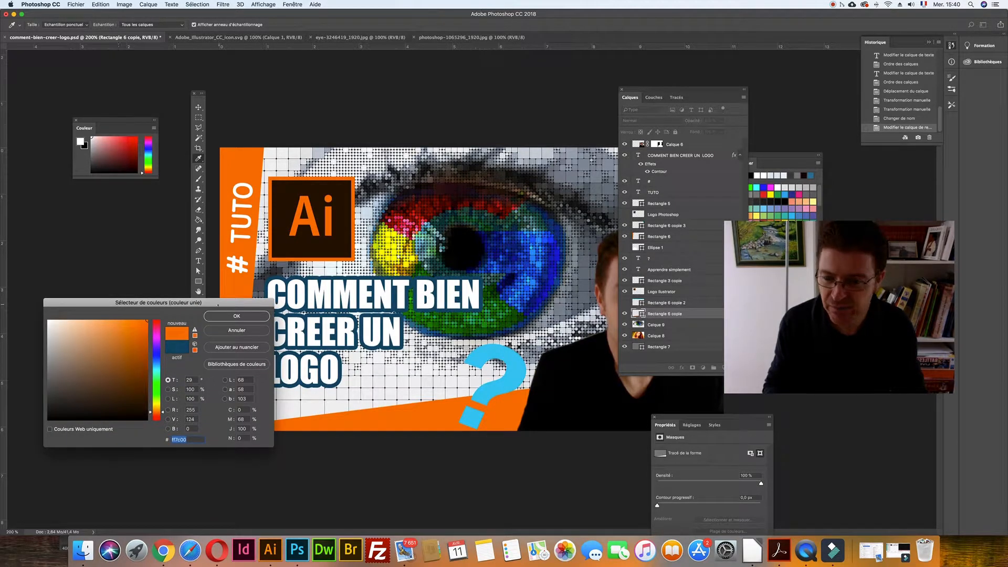
mouse_move(122, 398)
mouse_down()
mouse_move(118, 410)
mouse_move(98, 379)
mouse_move(145, 355)
mouse_up()
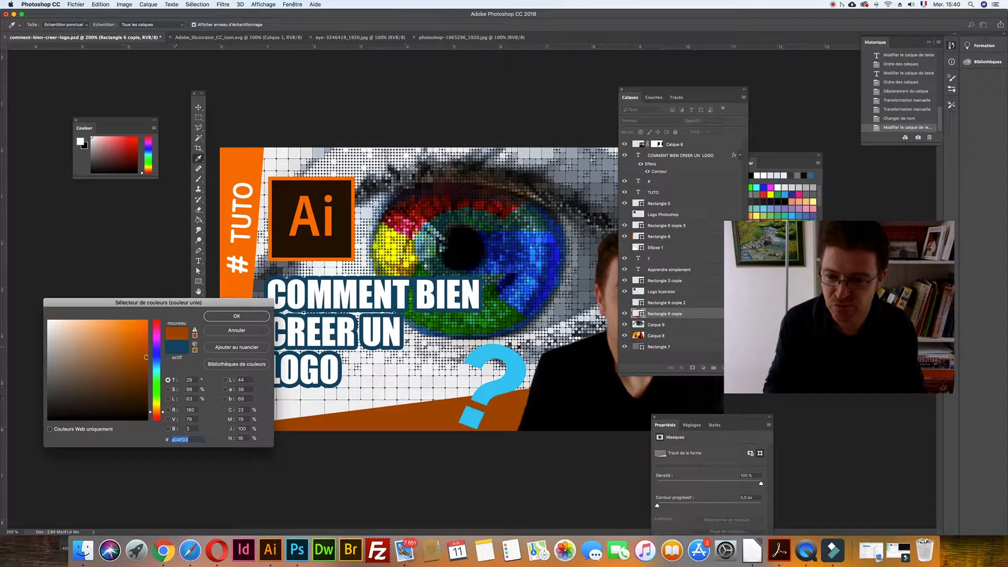
click(208, 317)
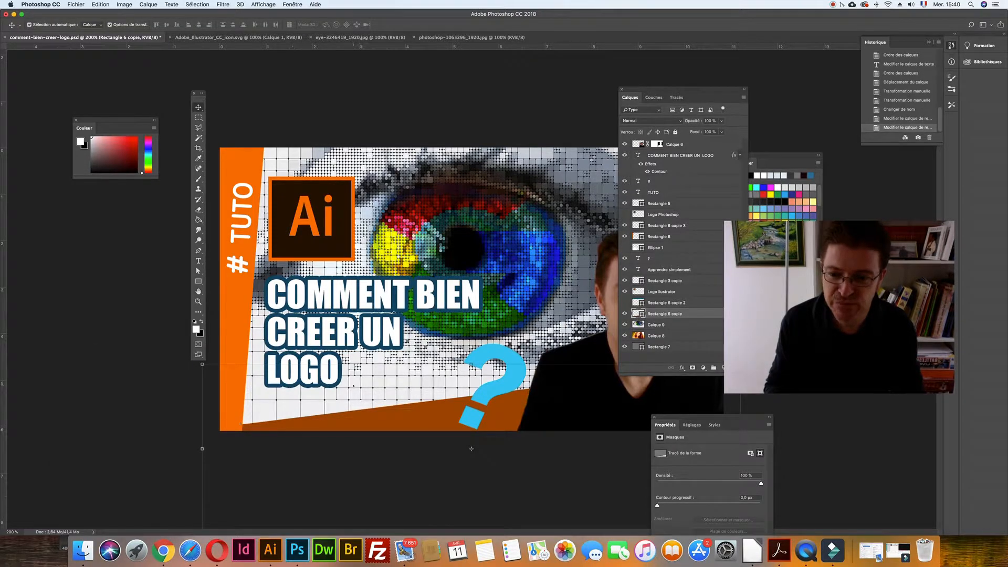
- Recolour the right-hand blue band, Rectangle 6 copie 3, with the orange ff7c00 sampled from the Ai logo
drag(683, 90, 332, 199)
click(708, 167)
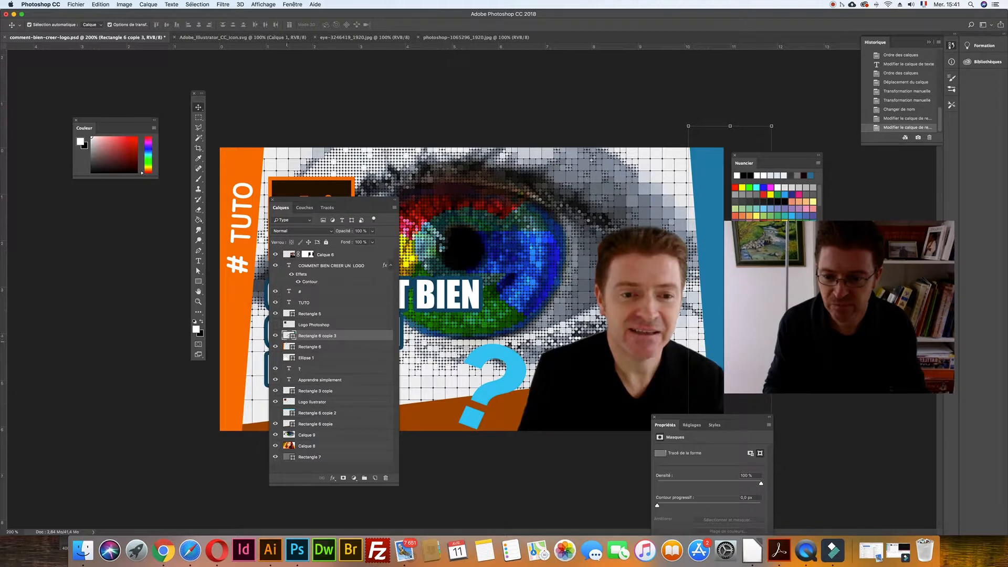
double_click(287, 336)
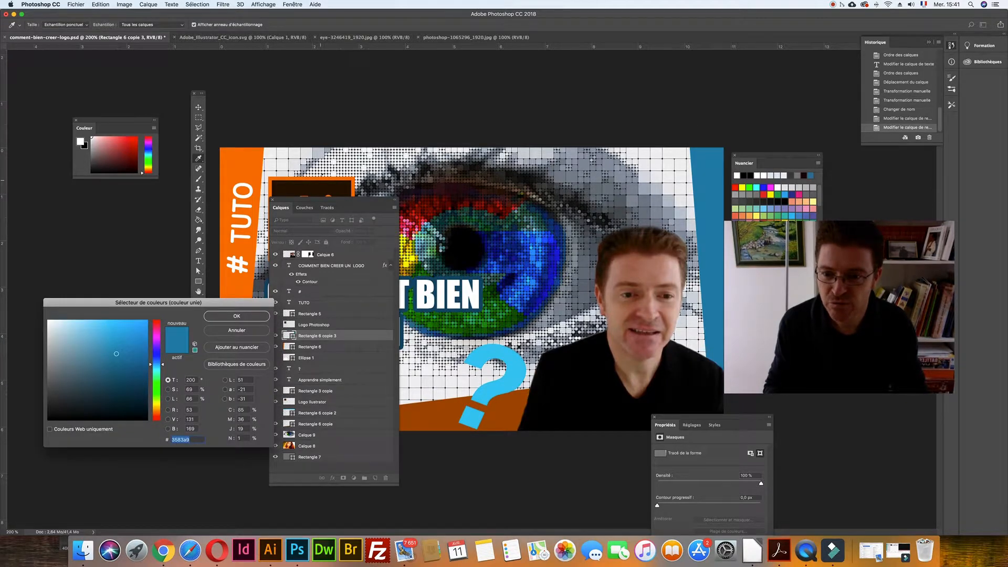
click(316, 185)
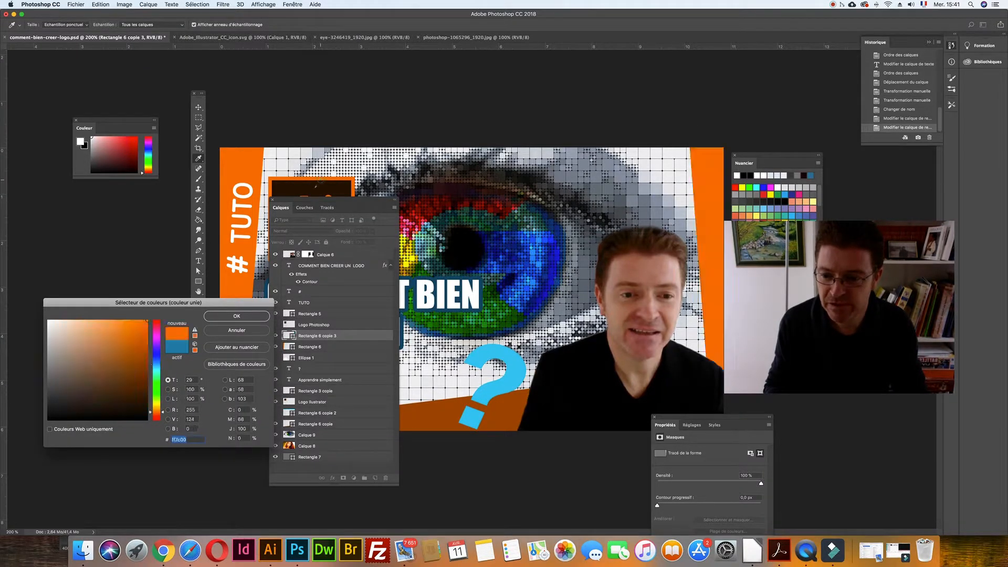
click(237, 315)
drag(315, 199, 199, 246)
drag(120, 295, 117, 304)
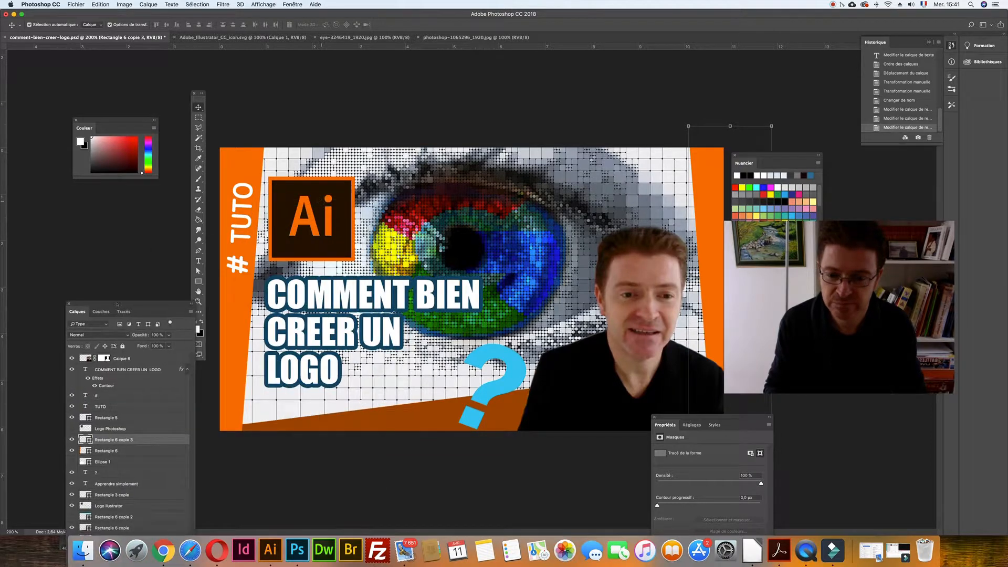
- Recolour the blue question mark with the Ai logo's orange ff7c00 and shift it slightly upward
drag(508, 357, 505, 342)
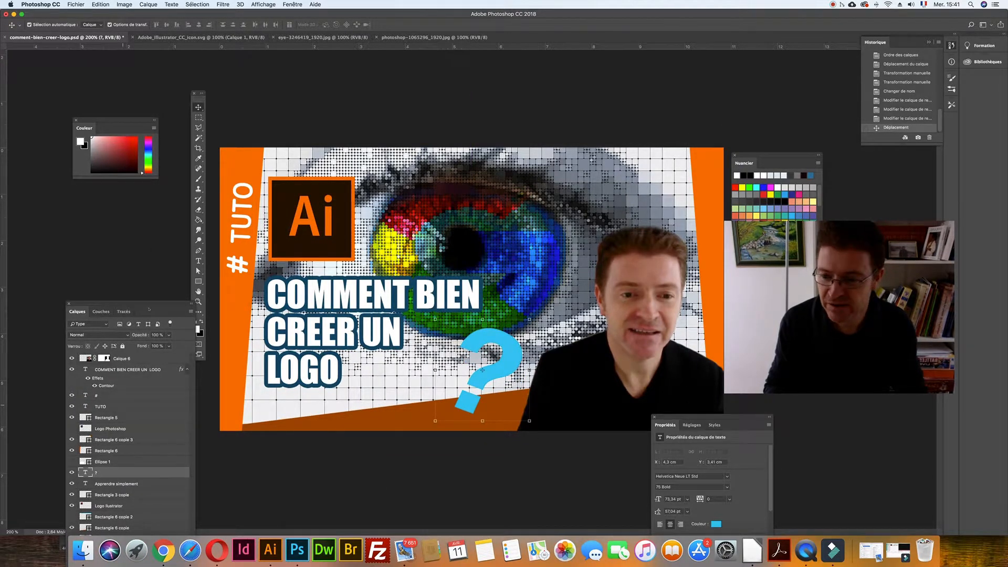
drag(121, 304, 330, 206)
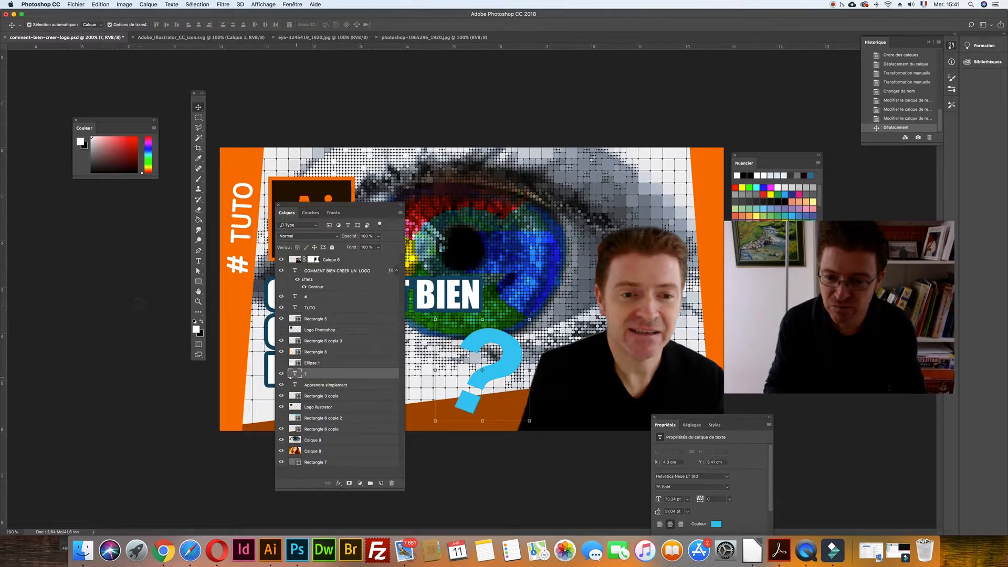
double_click(293, 374)
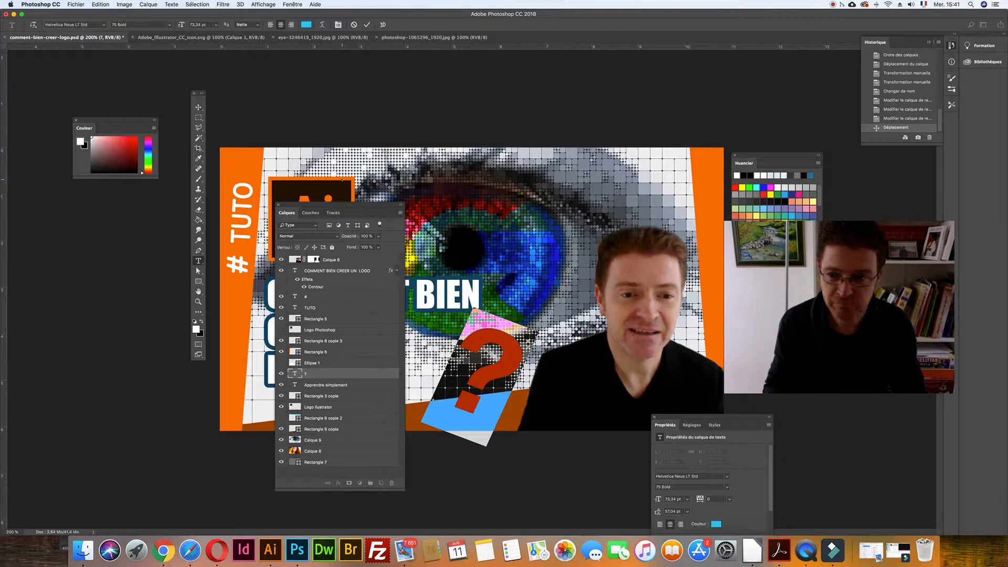
click(303, 25)
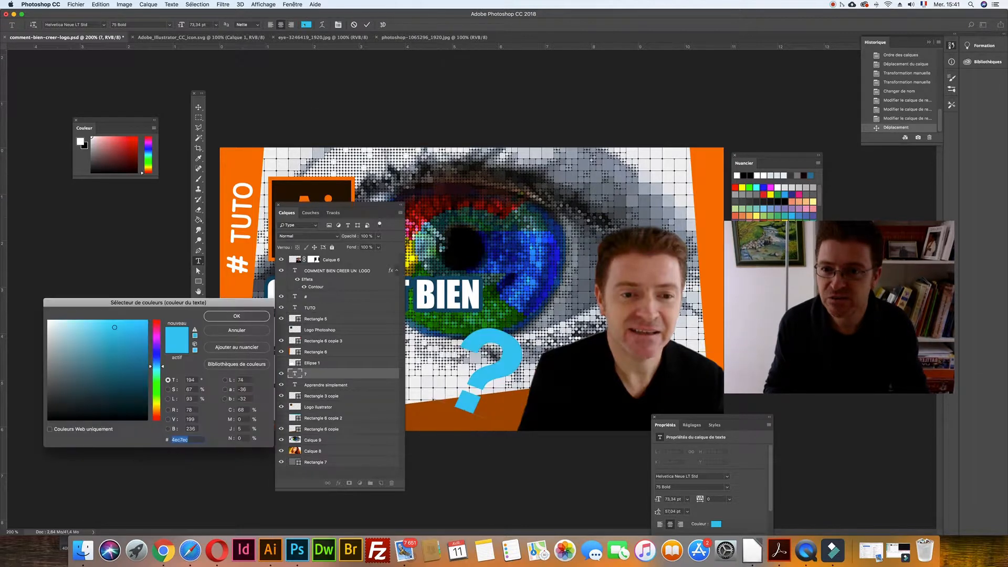
click(308, 179)
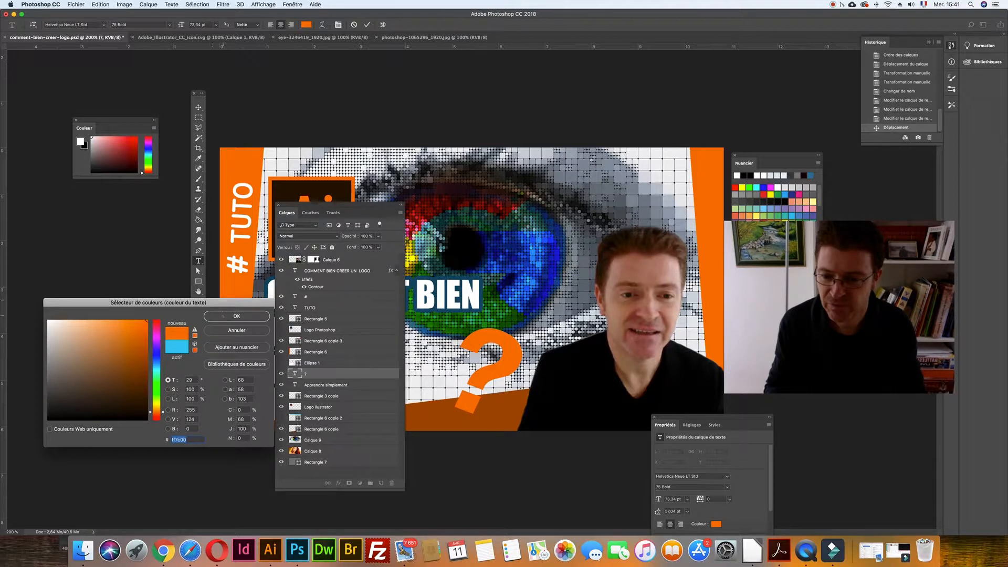
click(223, 316)
drag(367, 213, 196, 324)
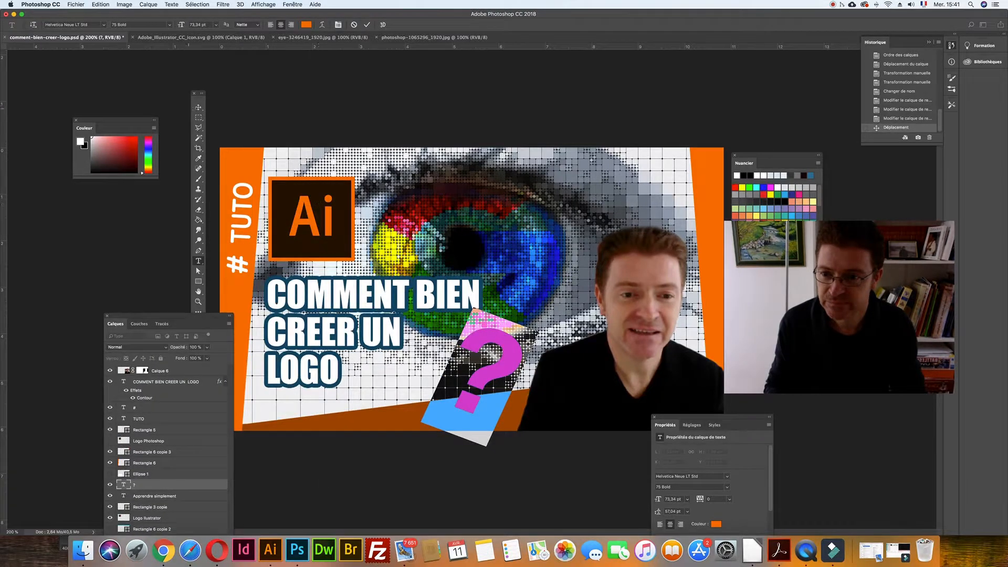
click(198, 107)
drag(482, 371, 482, 354)
click(414, 290)
drag(173, 316, 662, 281)
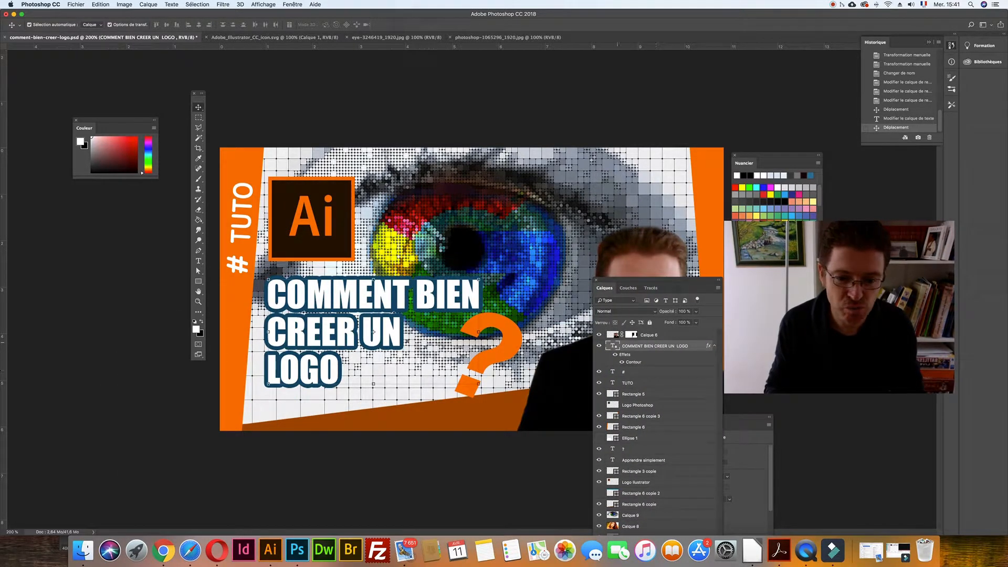
double_click(613, 345)
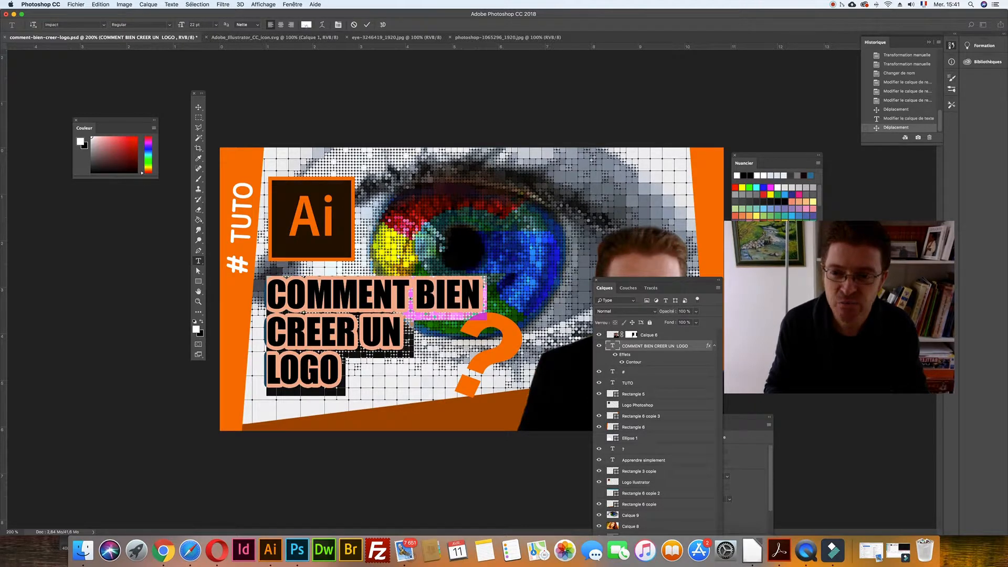
click(306, 25)
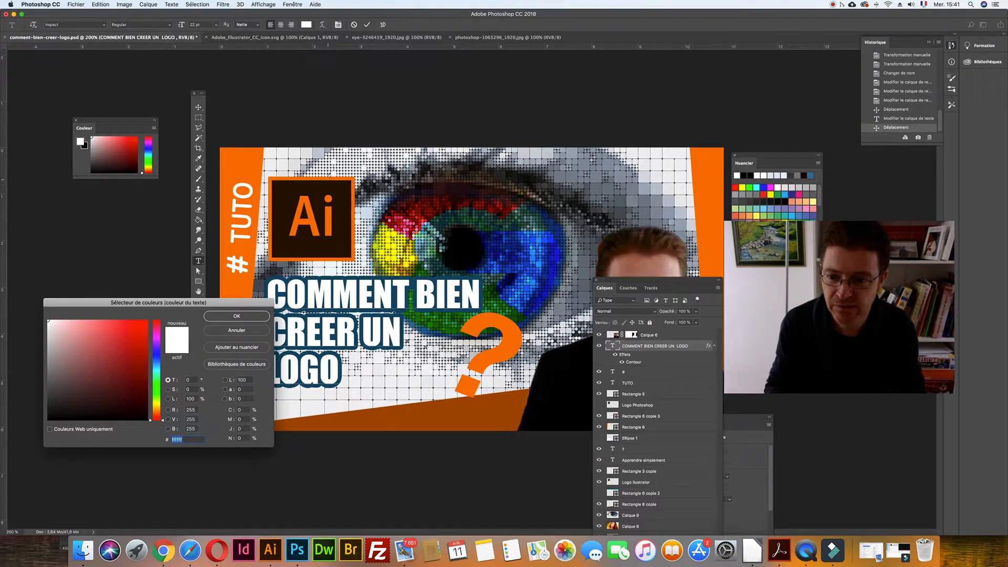
click(328, 179)
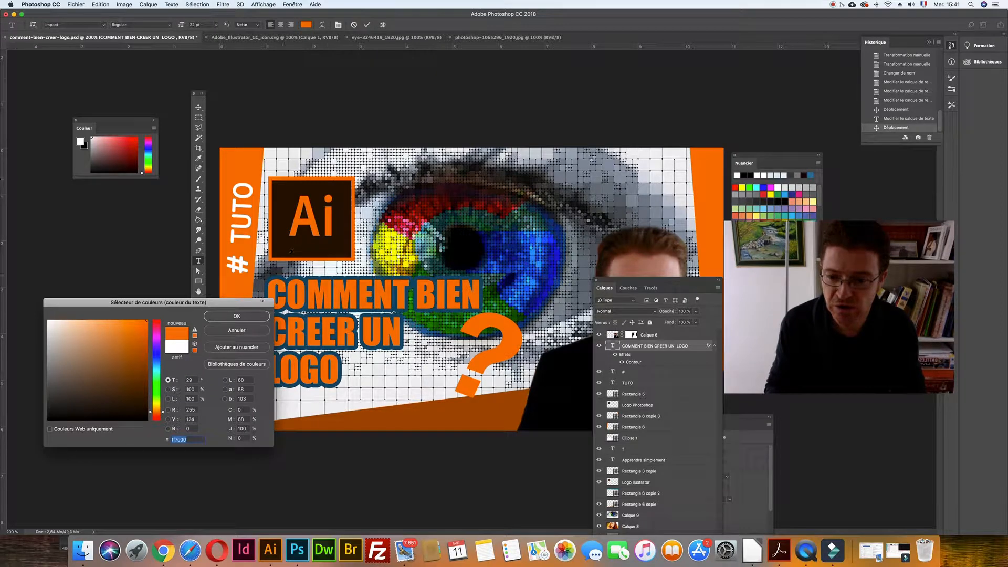
click(237, 330)
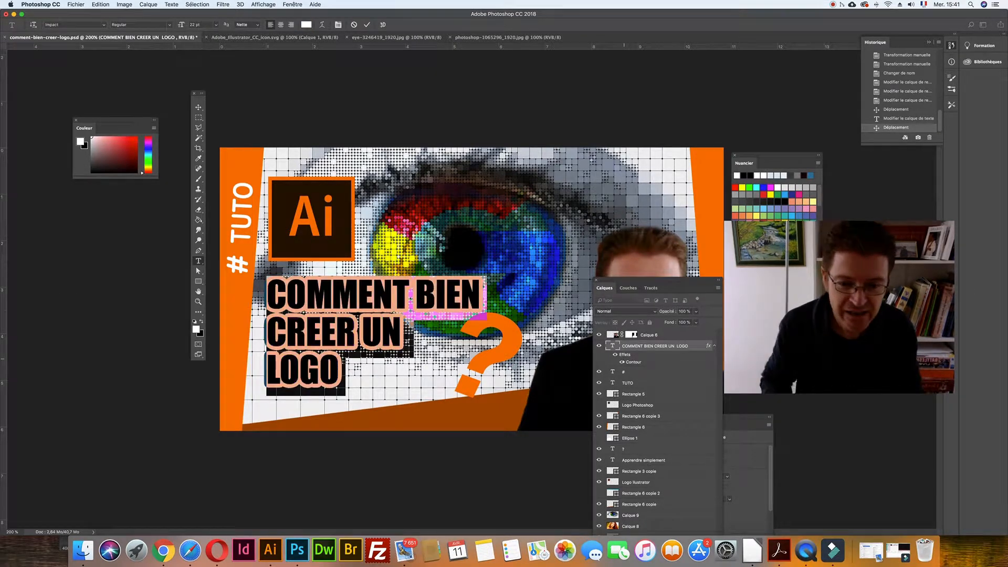
- Edit the Contour effect of the COMMENT BIEN CREER UN LOGO title and sample the Ai logo's orange ff7c00 as its colour
double_click(628, 362)
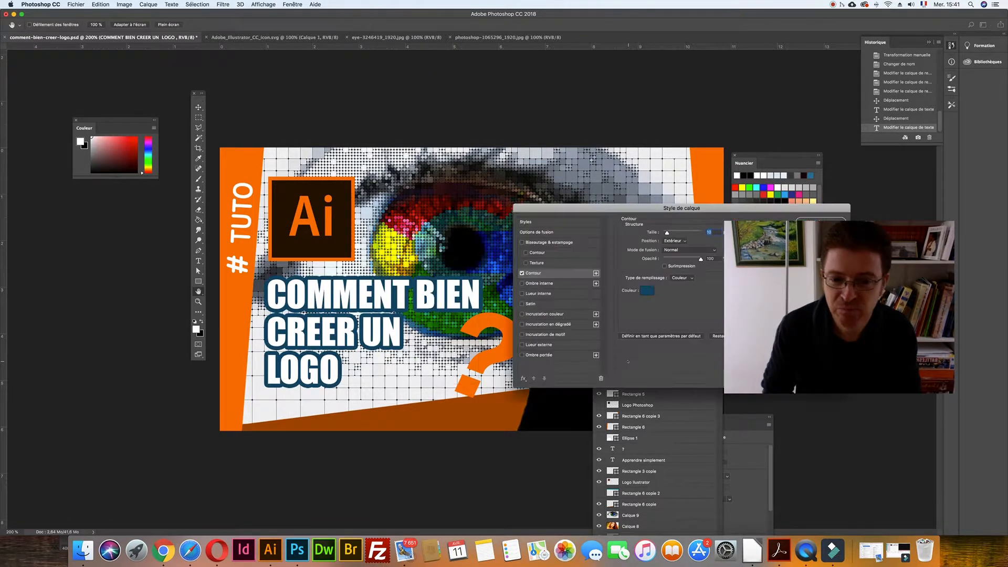
click(646, 290)
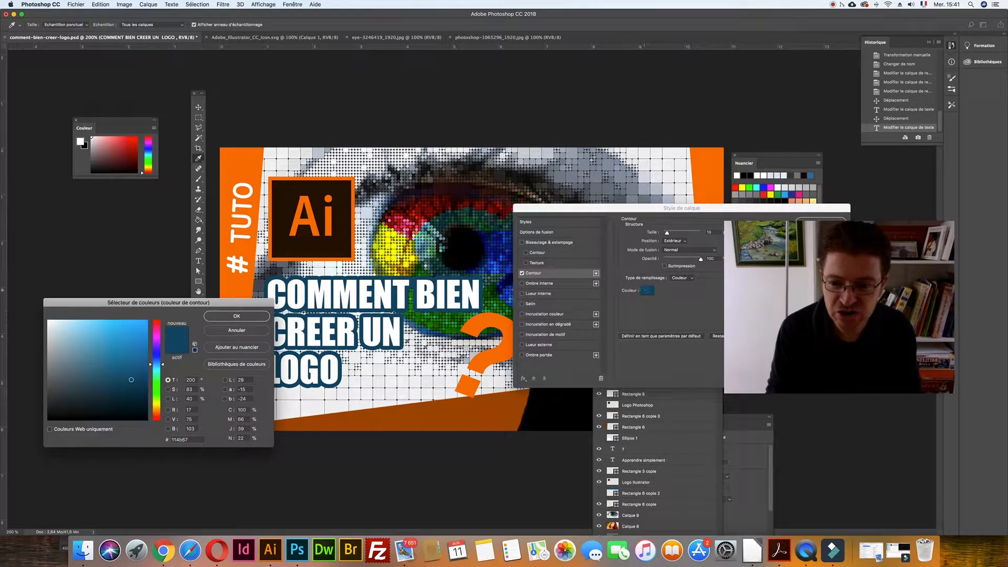
click(351, 189)
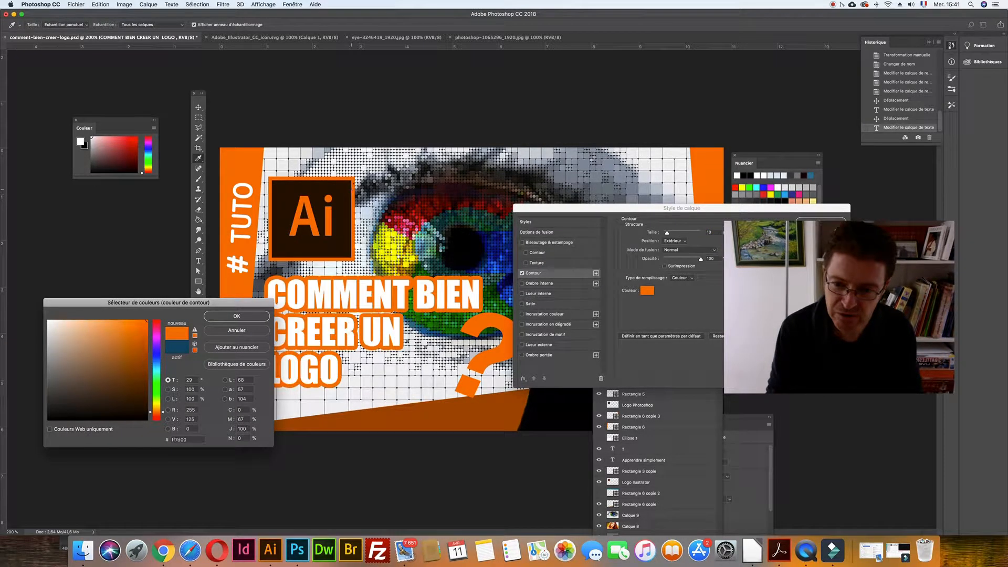
click(345, 195)
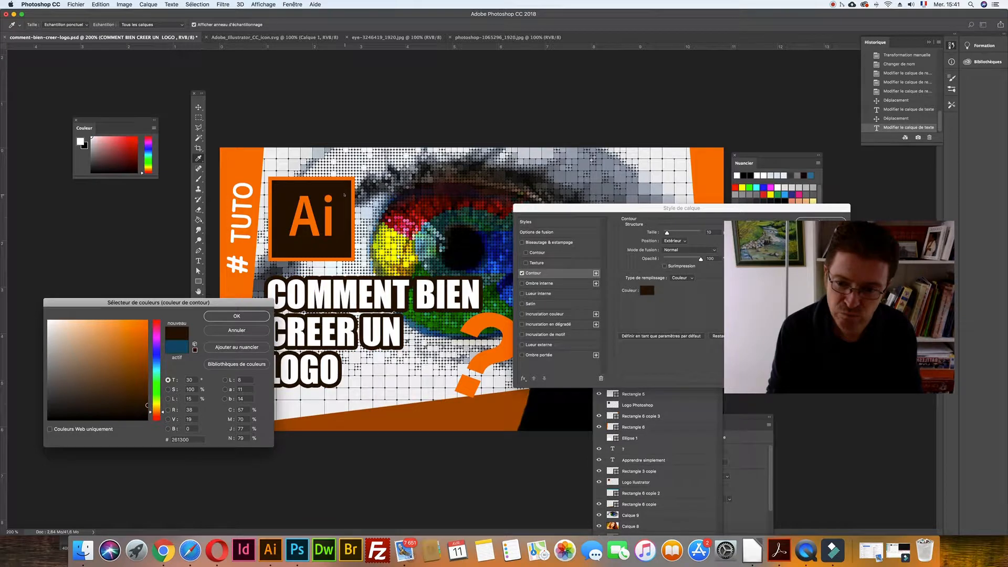
click(330, 198)
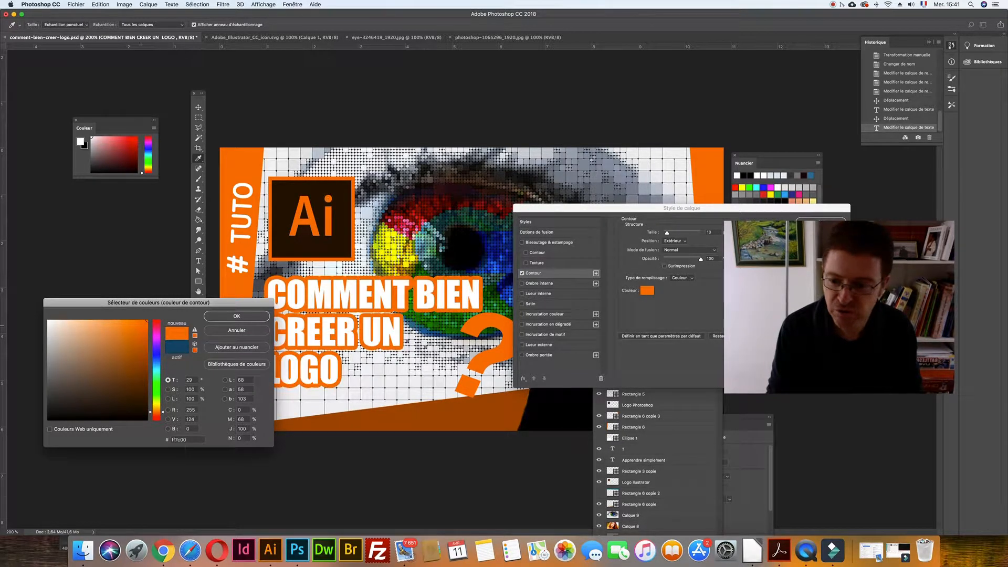
- Try darker brown shades of the orange, such as 5b320a and 764e28, for the title's outline
click(137, 375)
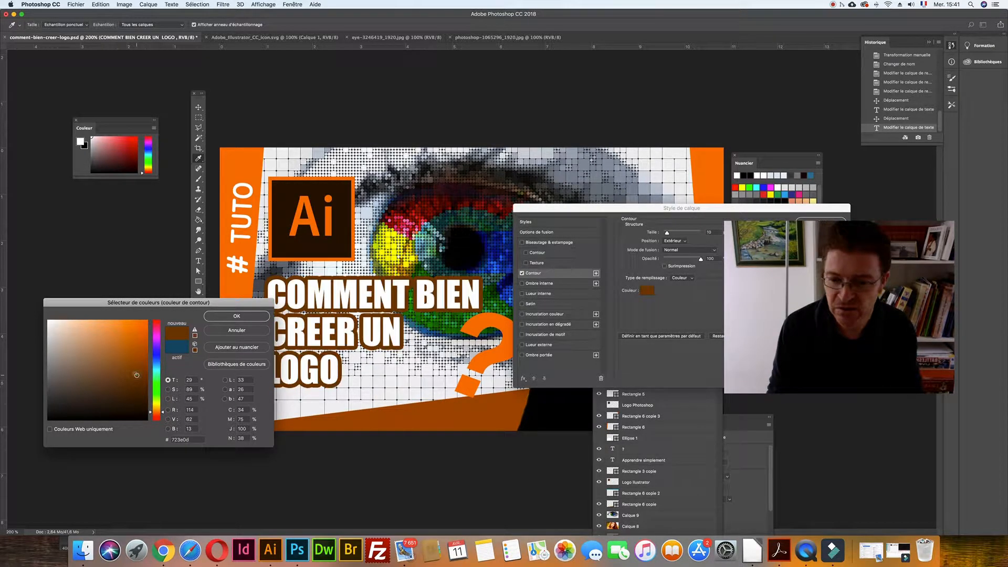
click(134, 382)
click(135, 382)
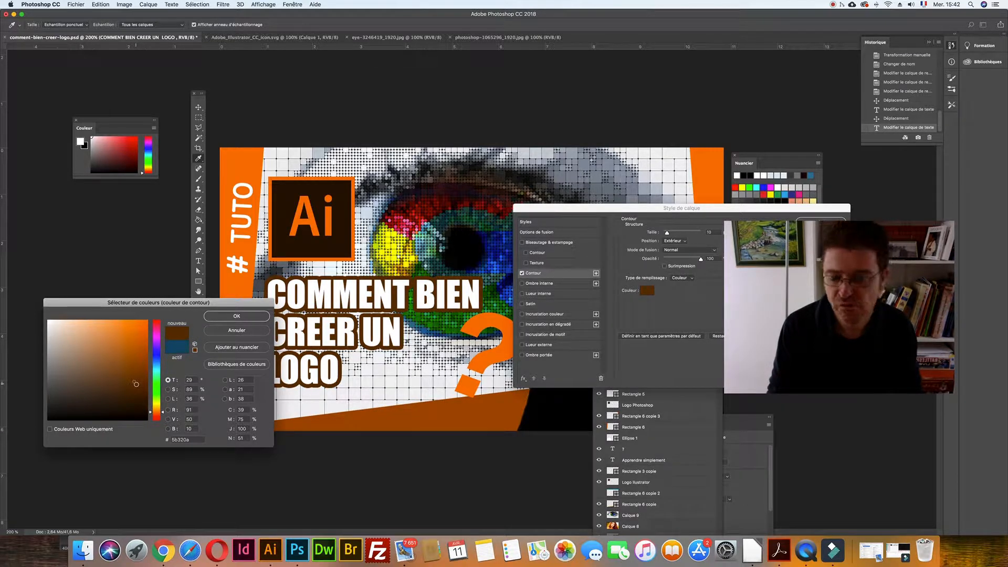
click(134, 383)
click(124, 371)
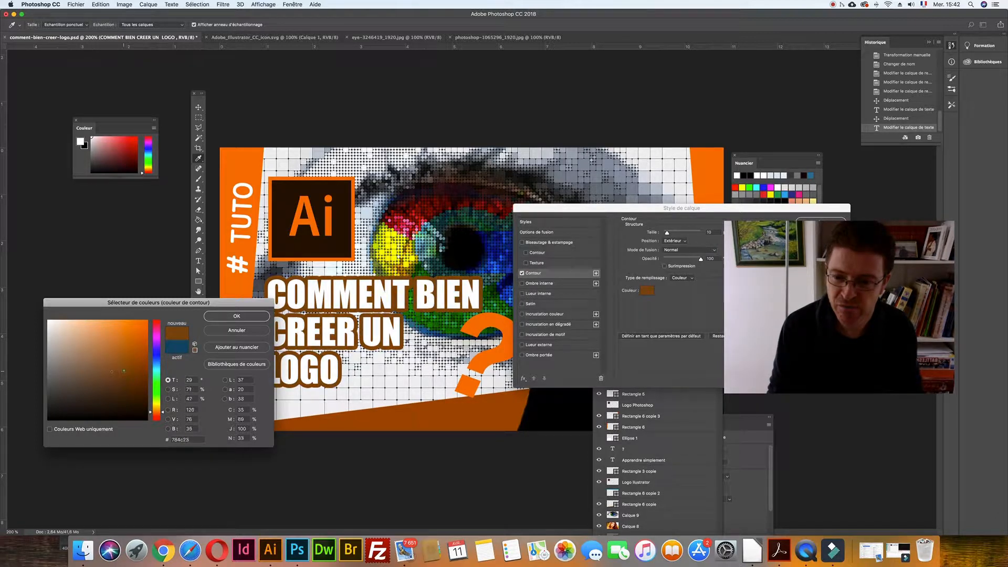
click(114, 373)
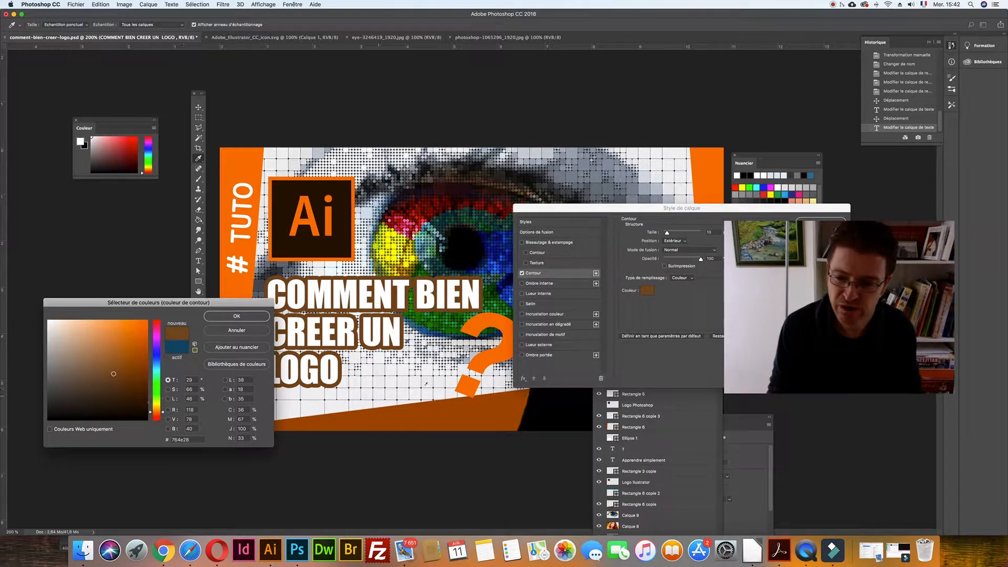
- Set the title's outline colour to the bright orange ff7c00 and apply the Contour effect
click(147, 320)
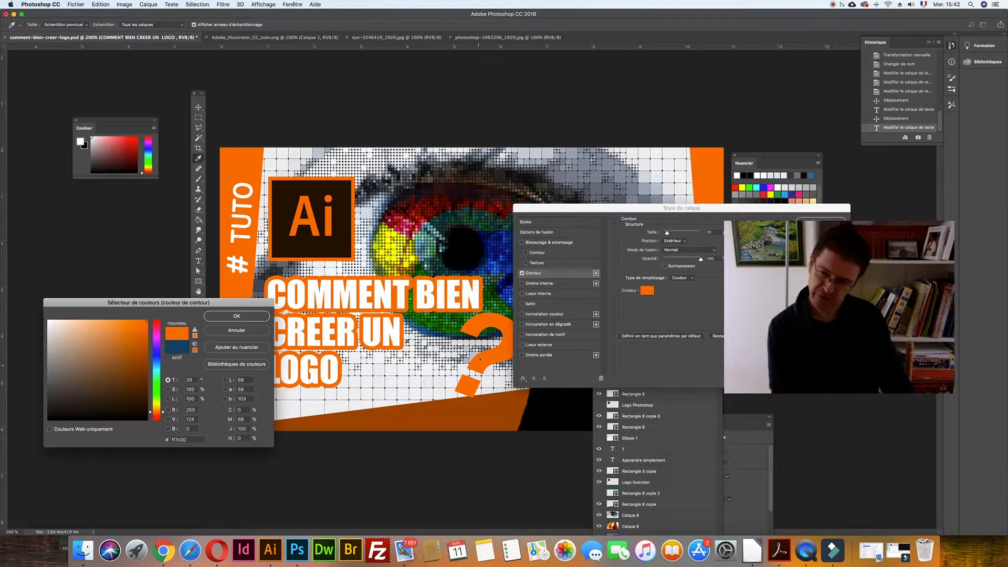
key(Return)
drag(658, 209, 421, 347)
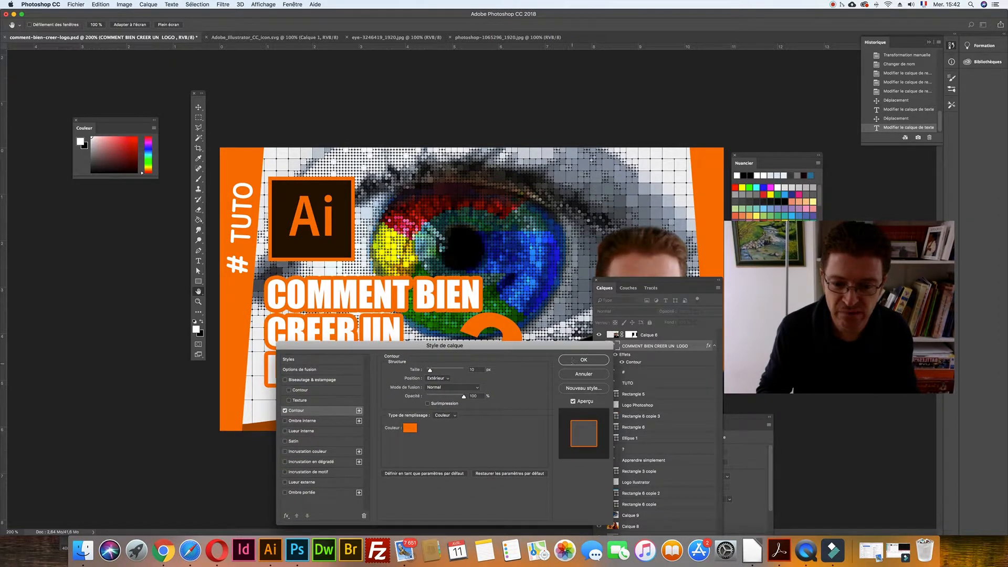
click(573, 361)
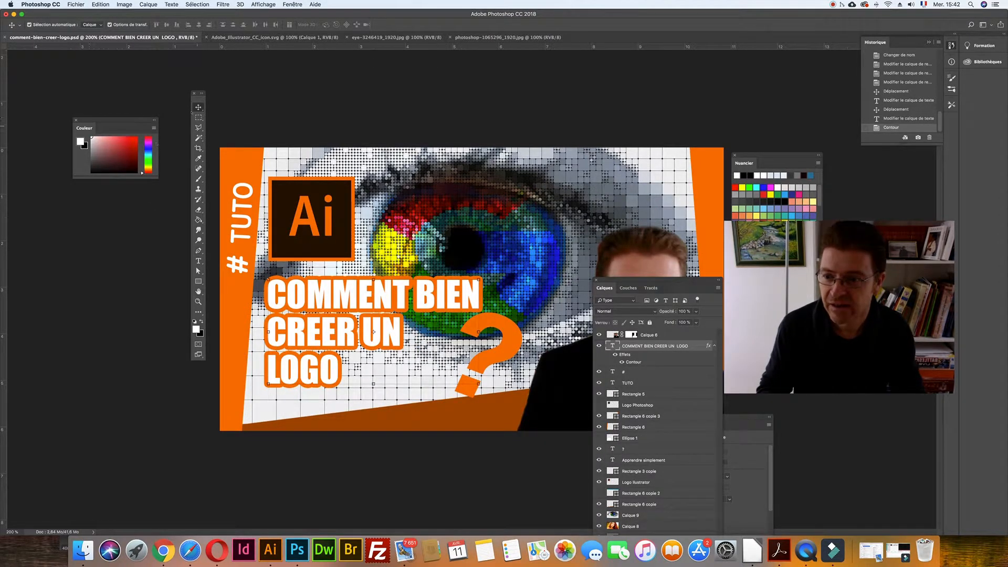
- Move the orange question mark up and to the right, between the title and the portrait
key(super+minus)
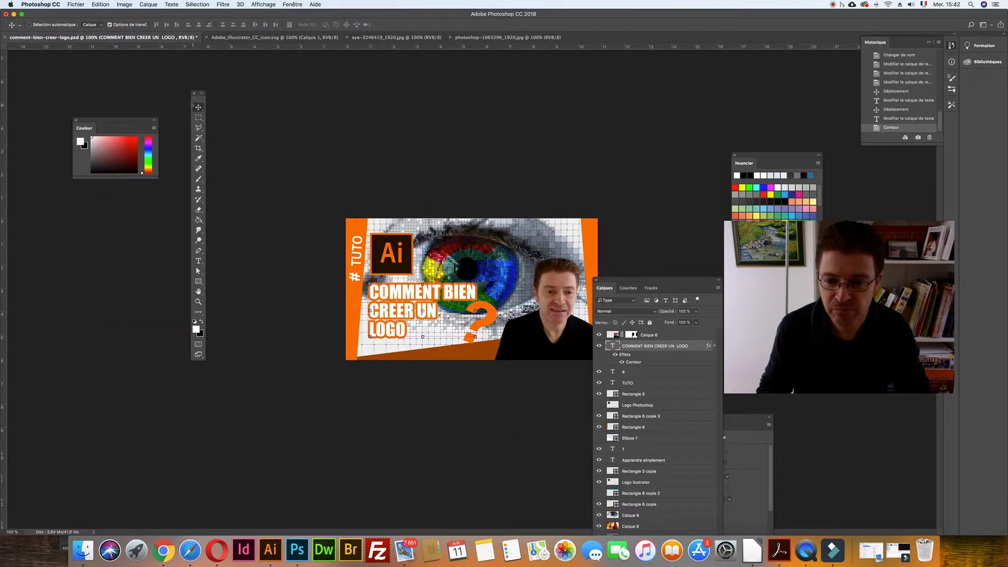
click(275, 124)
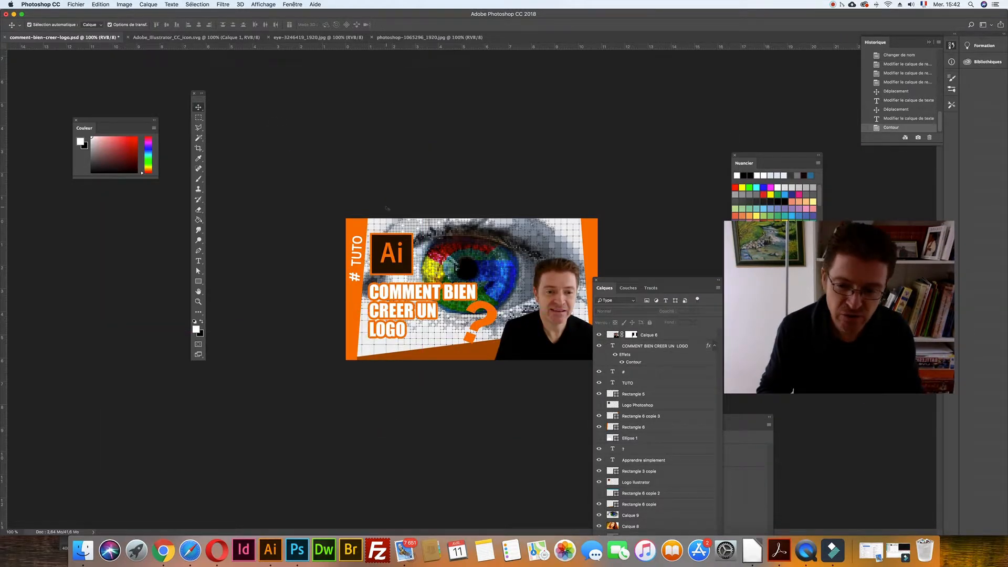
drag(478, 320, 517, 296)
click(199, 281)
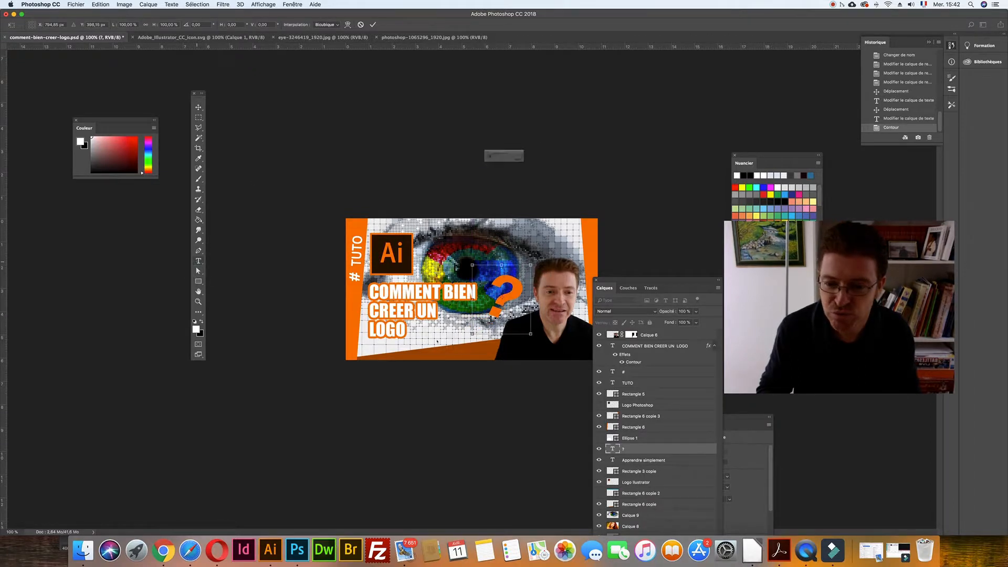
click(576, 174)
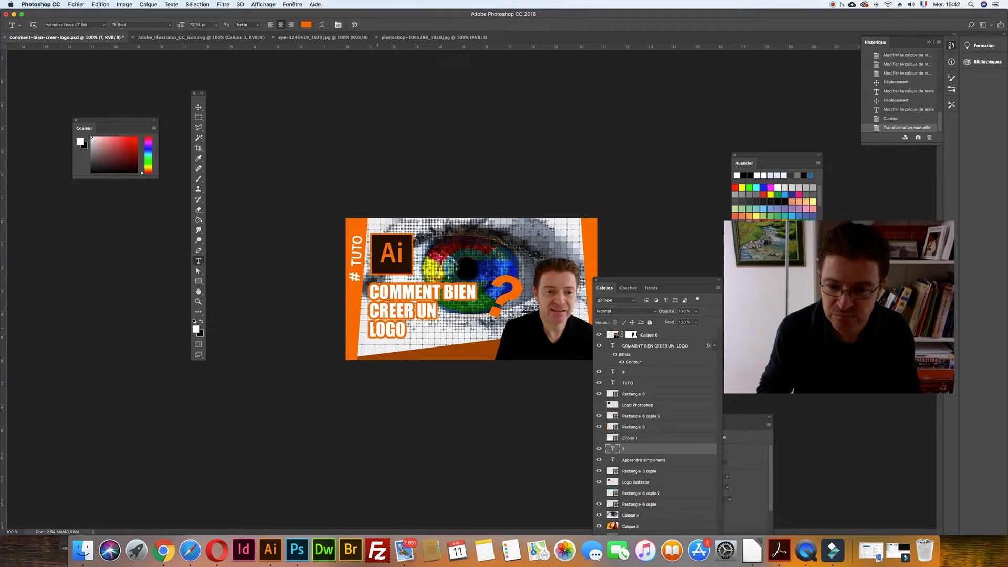
- Bring the word LOGO up to the title's second line so that line reads CREER UN LOGO
click(368, 327)
key(Escape)
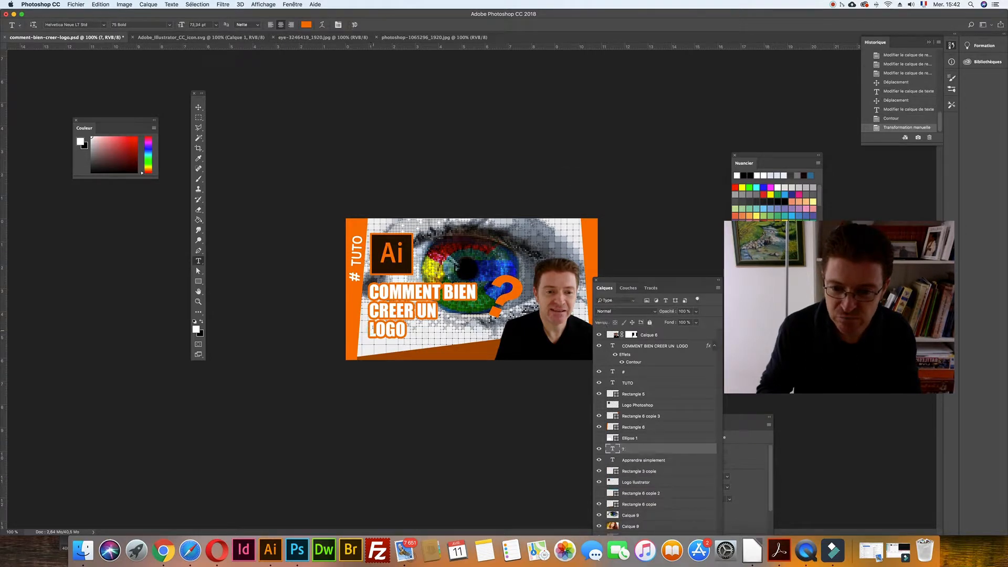
click(371, 330)
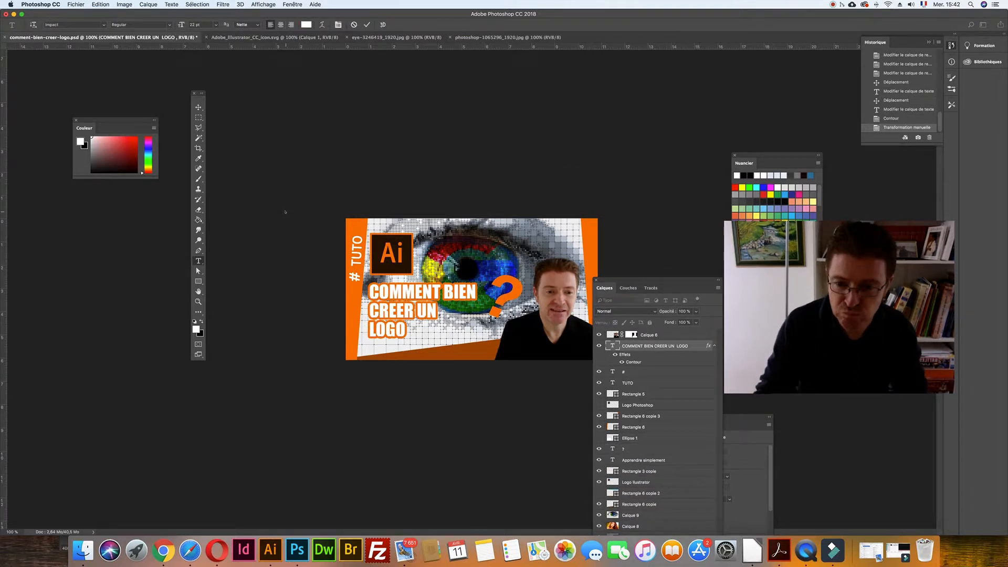
key(BackSpace)
click(199, 107)
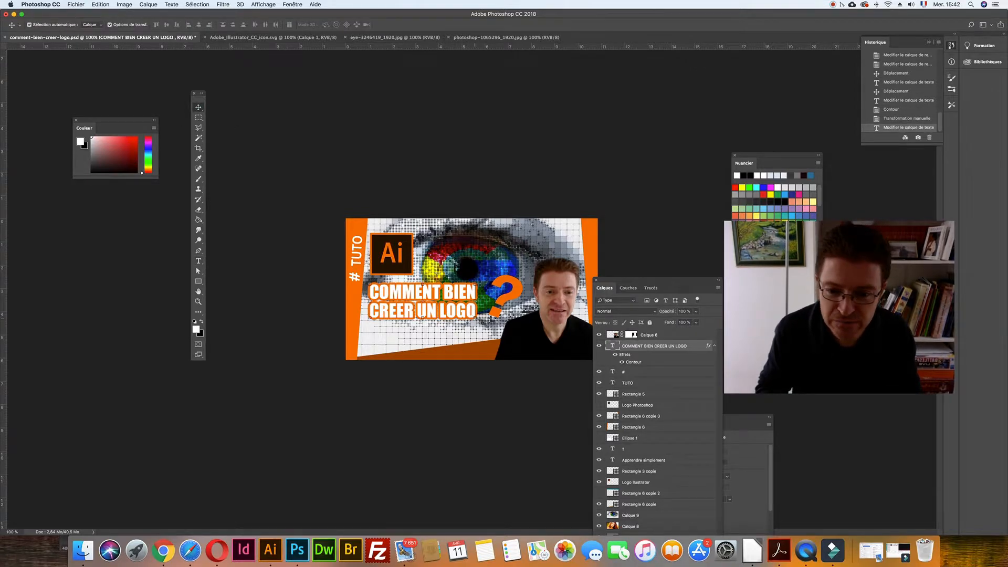
- Enlarge the two-line title slightly and move it a little lower beneath the Ai logo
drag(423, 312, 428, 311)
drag(376, 352, 367, 347)
key(Return)
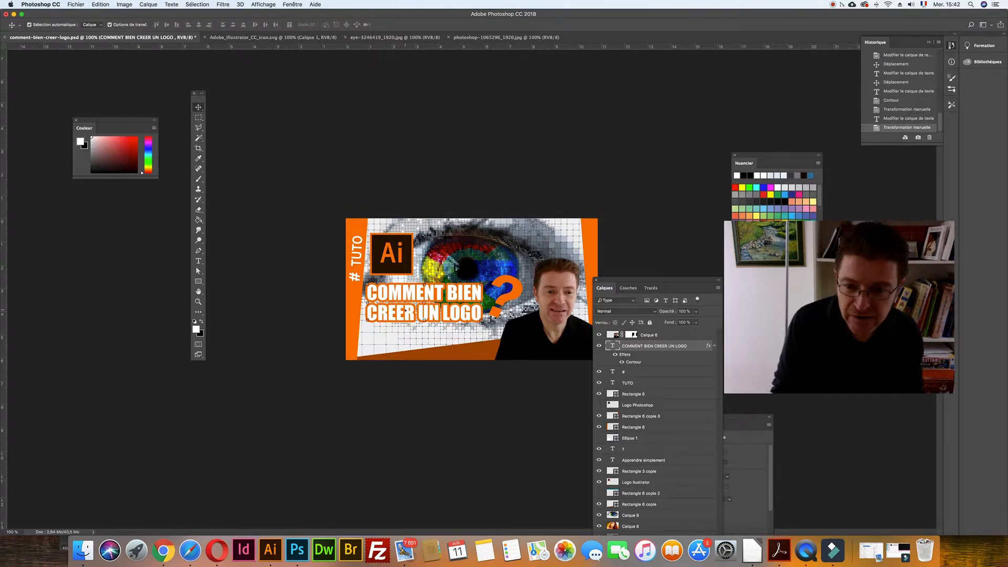
drag(415, 295, 417, 299)
- Adjust the question mark with a free transform and nudge it slightly down beside the title
click(502, 299)
drag(501, 299, 505, 304)
key(Return)
key(Down)
key(Down)
key(Down)
key(Down)
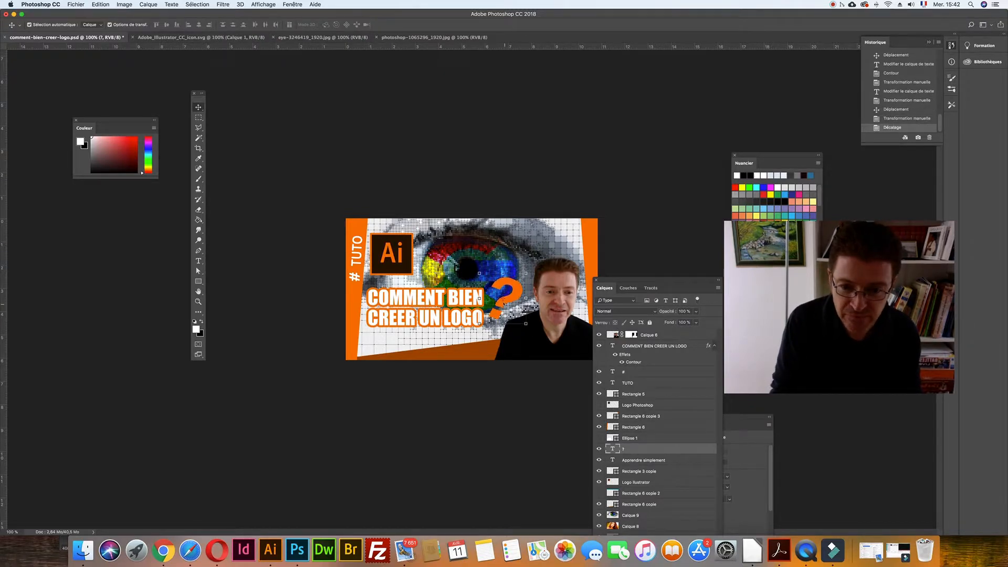
- Fine-tune the position of the eye picture, Calque 9, behind the title and the Ai logo, and deselect it
drag(630, 281, 630, 357)
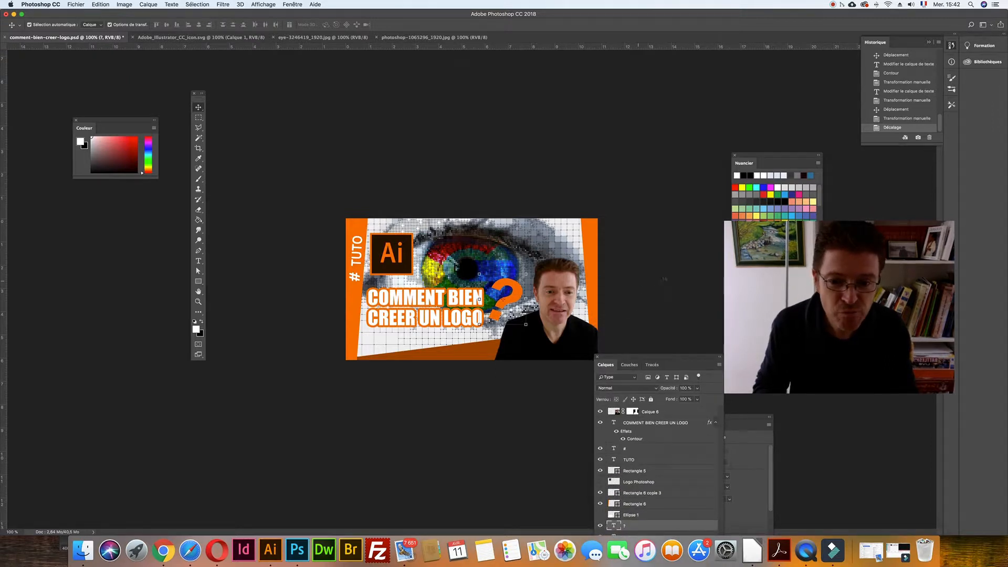
click(664, 278)
click(461, 227)
drag(461, 226, 460, 225)
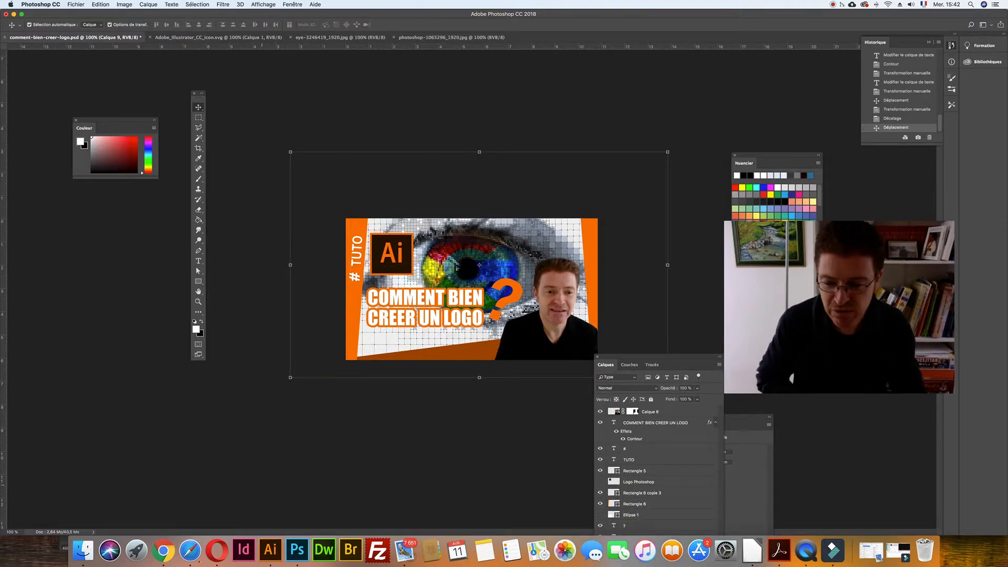
click(164, 550)
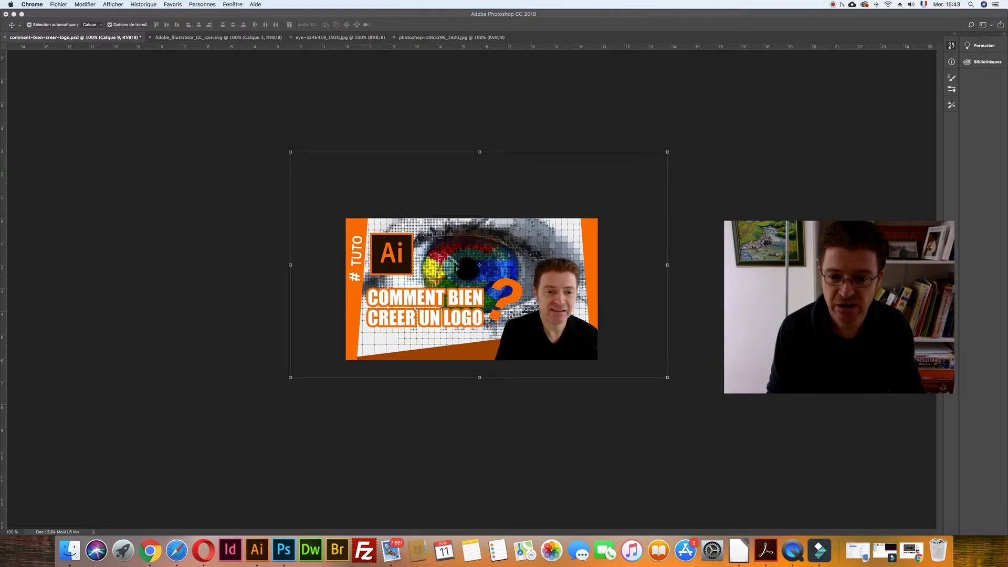
click(450, 239)
mouse_move(482, 229)
mouse_down()
mouse_move(482, 245)
mouse_move(483, 235)
mouse_up()
click(266, 275)
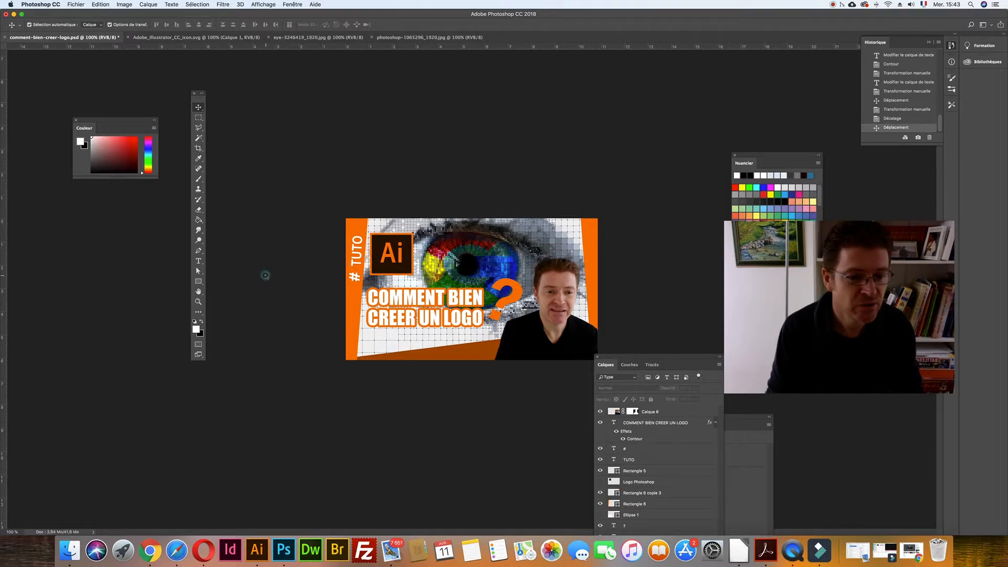